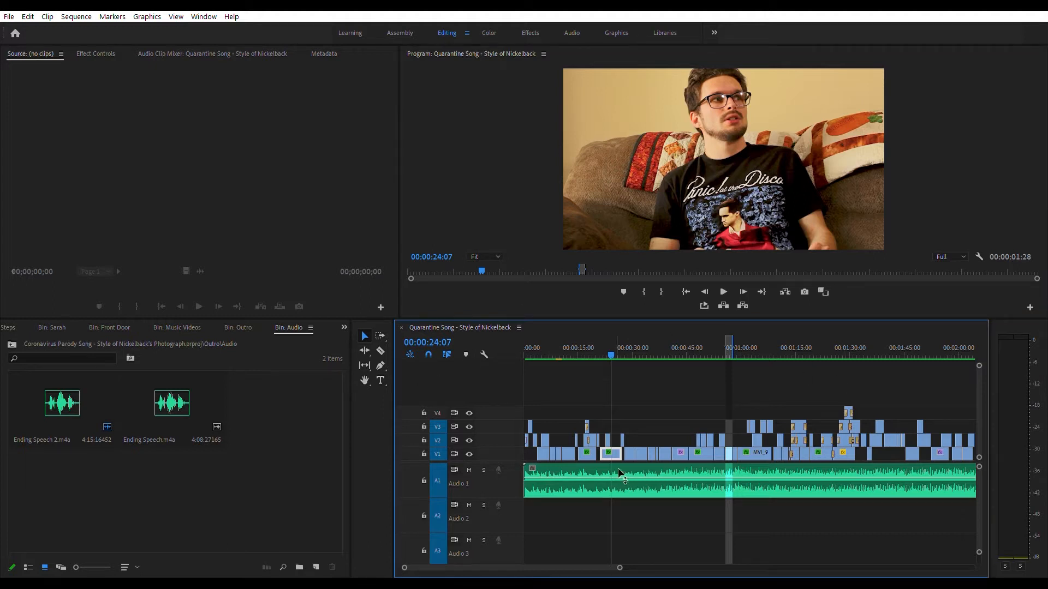
Step: Close the Audio bin and return to the main project panel
left_click(278, 453)
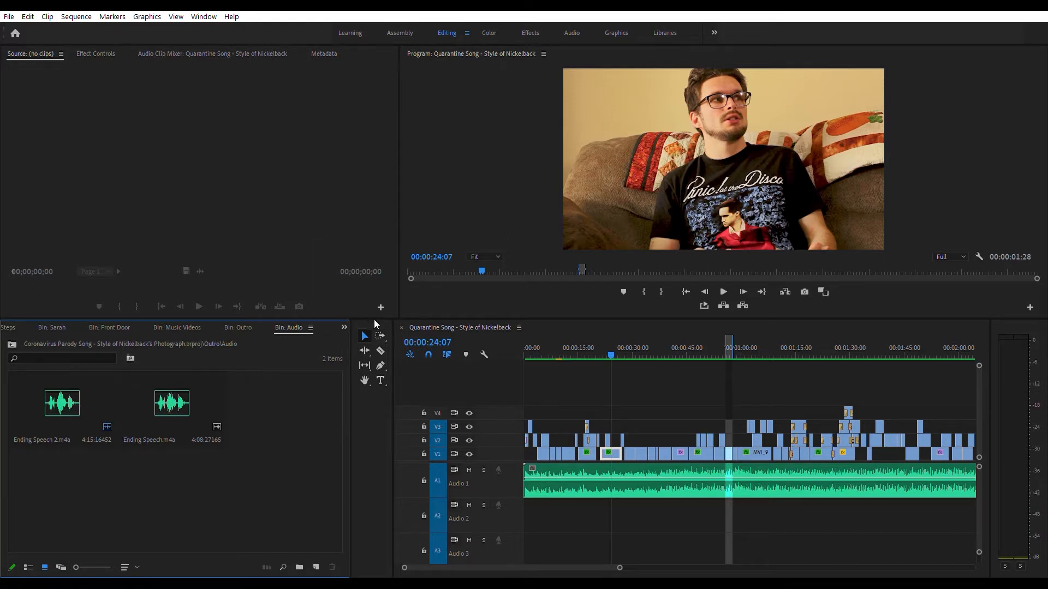
left_click(344, 327)
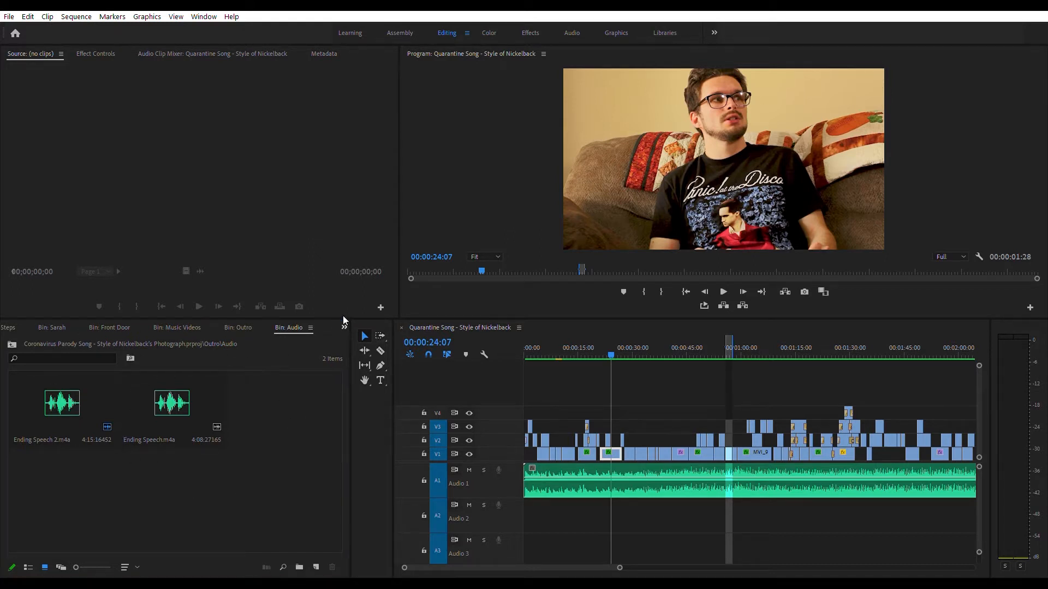
left_click(396, 53)
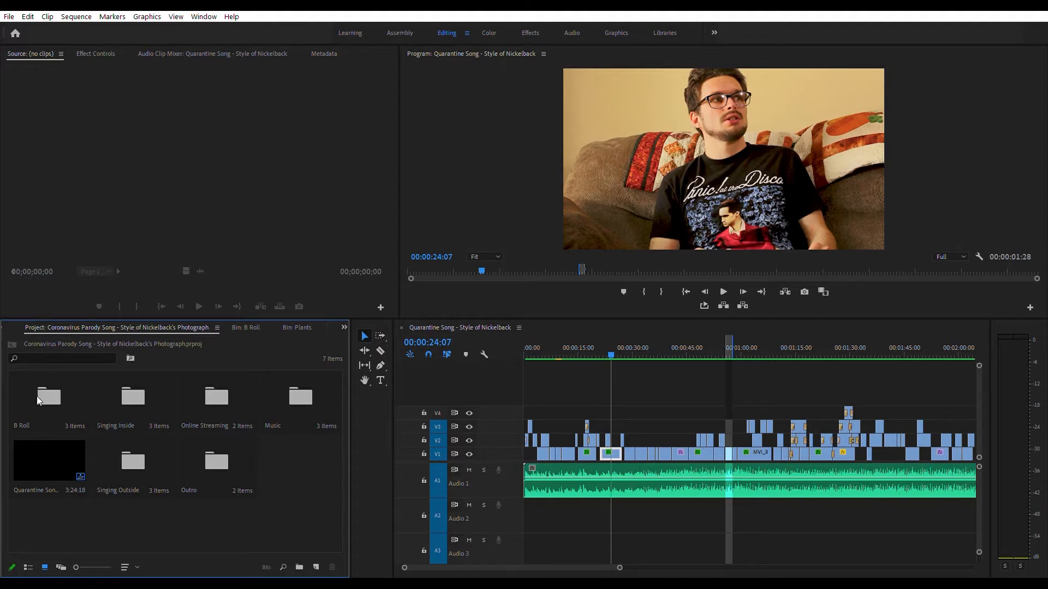
Step: Browse the project's folders, opening the B Roll bin and its Guitar sub-bin
left_click(50, 396)
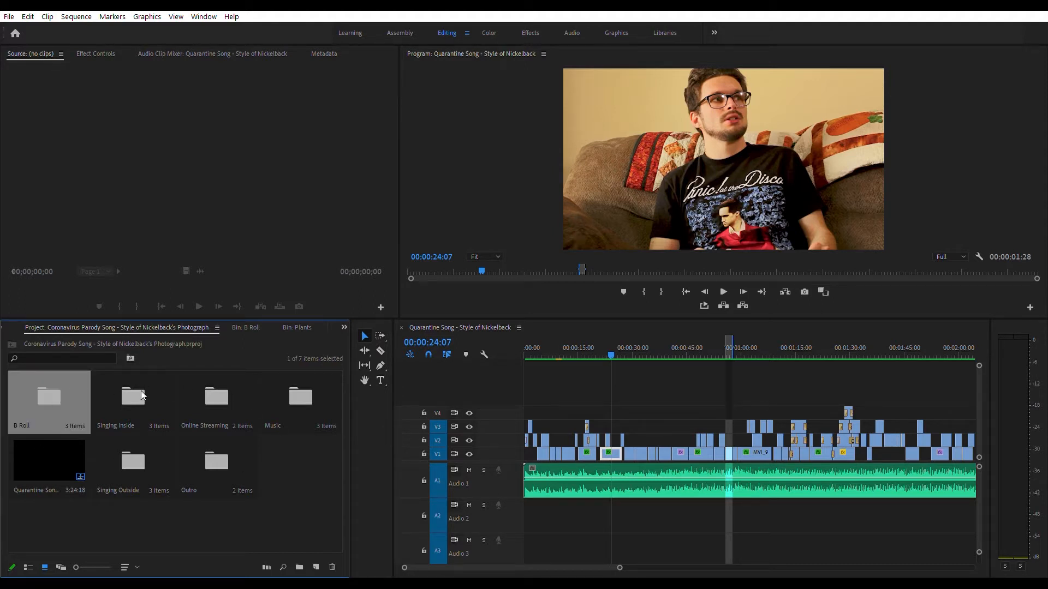
left_click(133, 397)
left_click(315, 393)
left_click(217, 394)
left_click(137, 386)
left_click(54, 386)
double_click(63, 395)
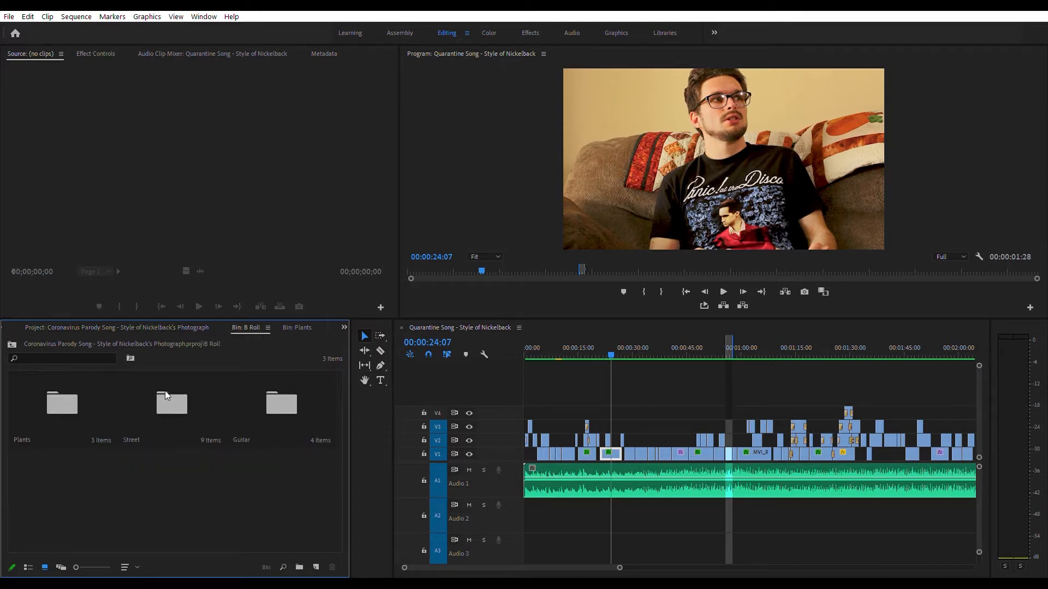
double_click(277, 399)
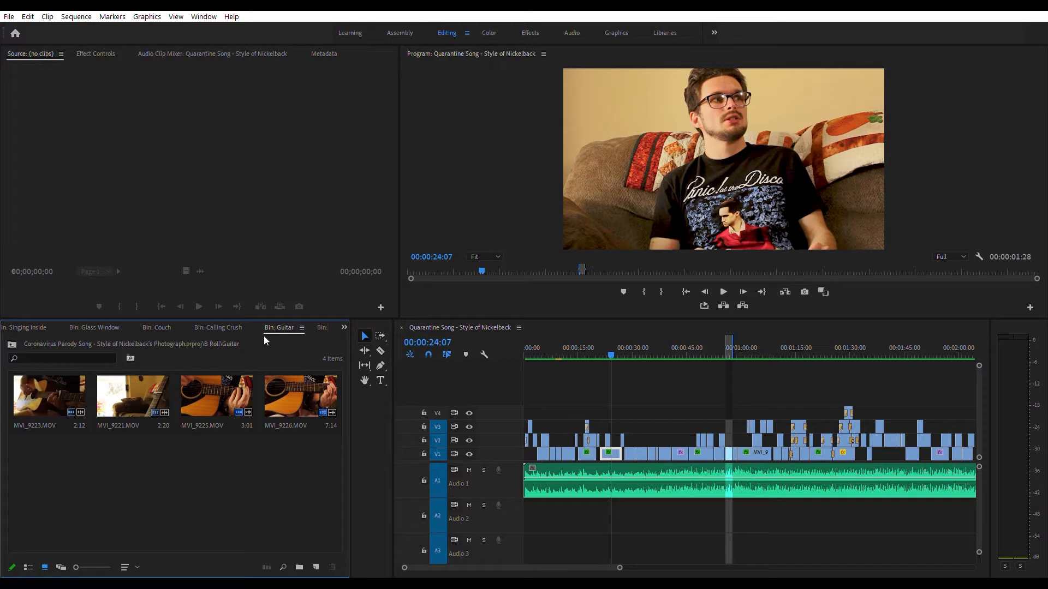
Step: Load the second Quarantine Song track from the Music bin into the Source Monitor and mark an In point at 00:00:41:17
left_click(341, 326)
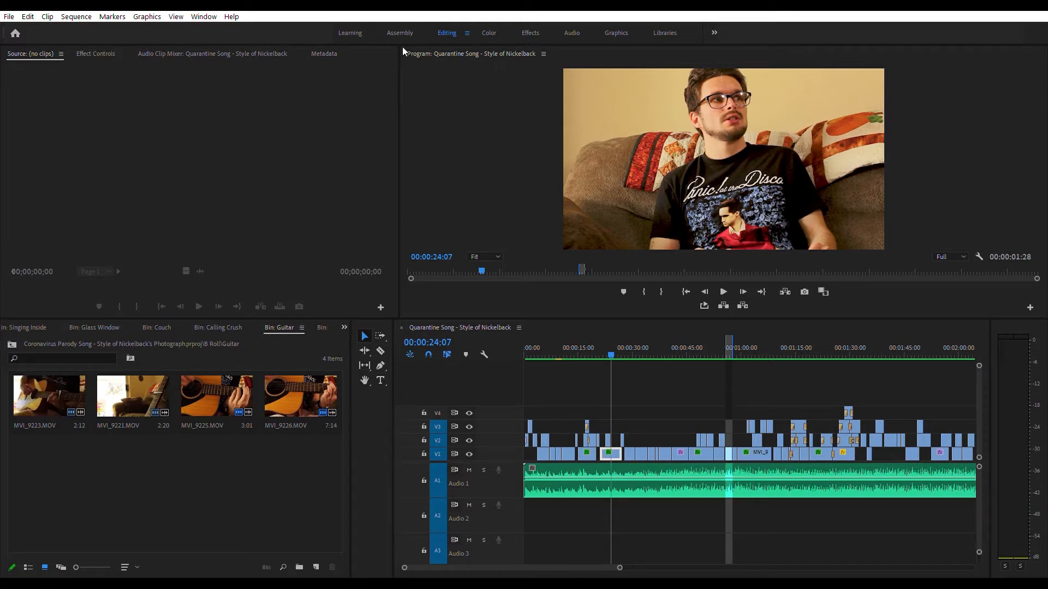
key("shift+1")
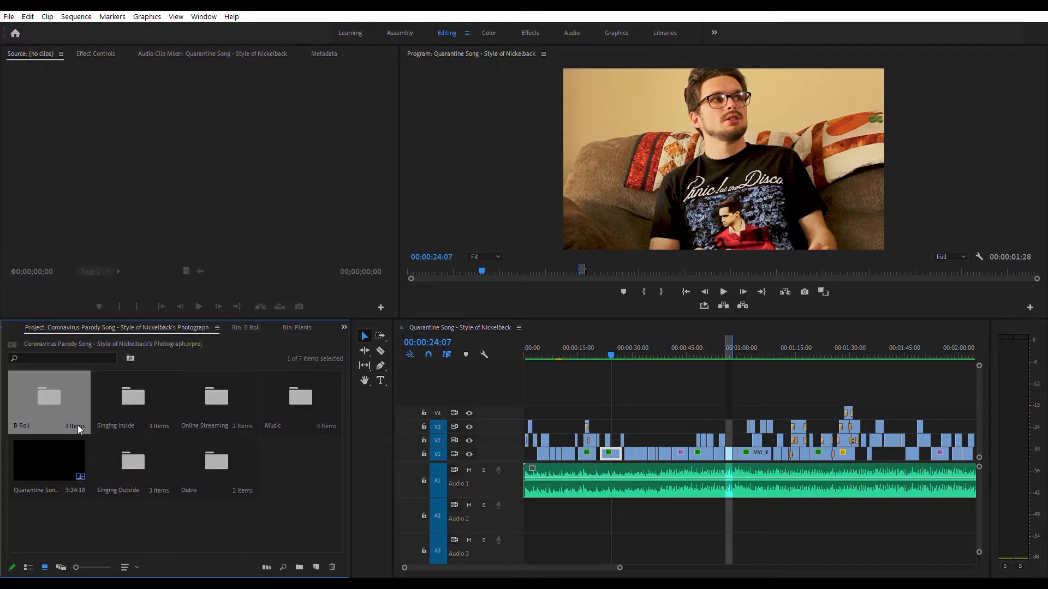
double_click(298, 396)
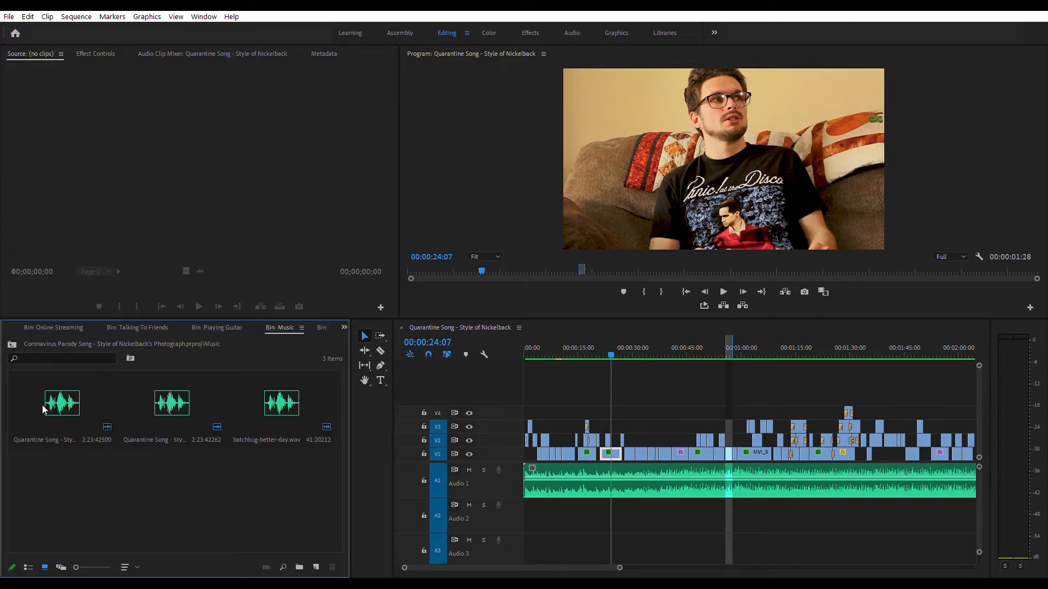
double_click(185, 404)
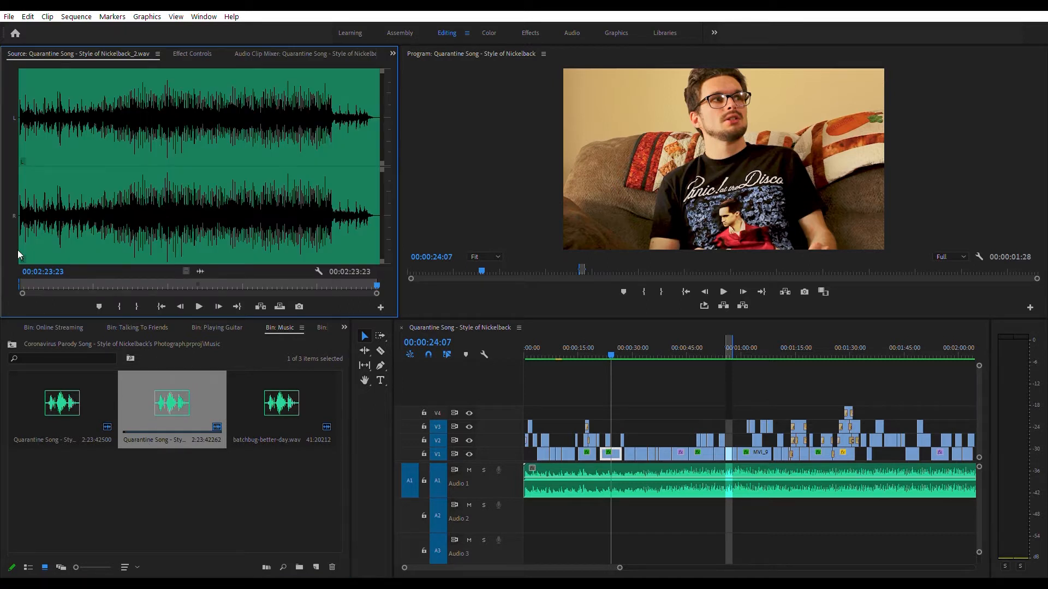
left_click_drag(50, 208, 5, 202)
left_click_drag(160, 274, 123, 274)
key("i")
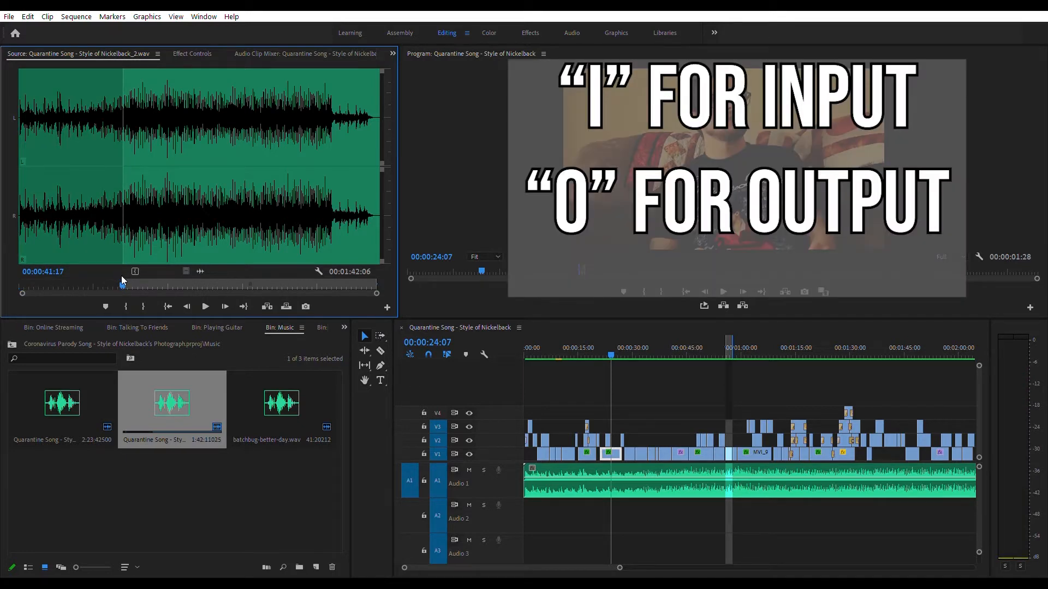
Step: Mark an Out point on the song at 00:01:43:03
left_click_drag(136, 273, 277, 272)
key("o")
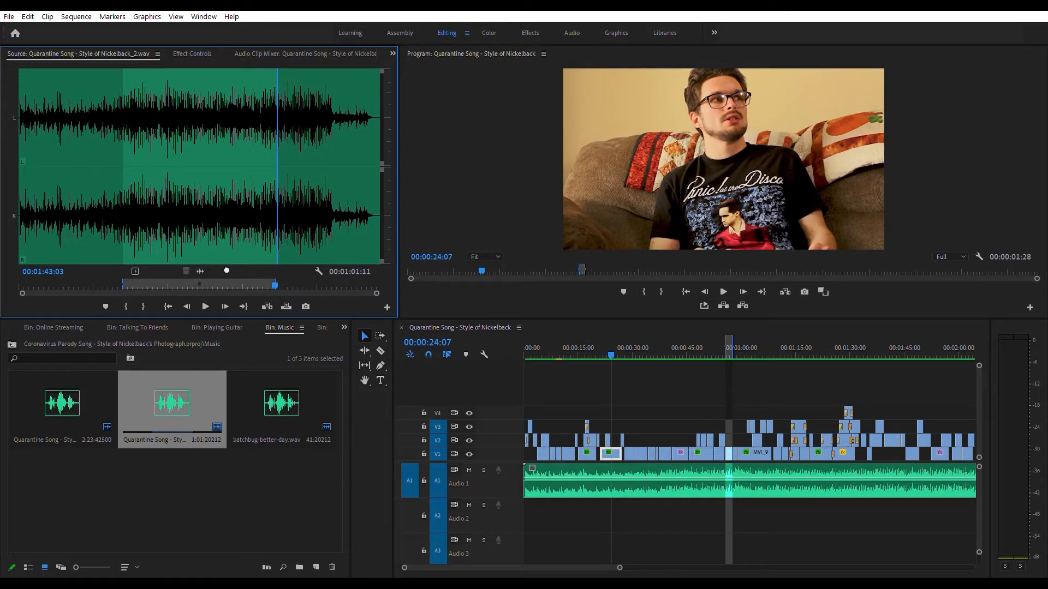
left_click_drag(200, 271, 167, 230)
Step: Play the sequence from its start and scroll along the timeline to review it
left_click_drag(610, 339, 523, 341)
key("space")
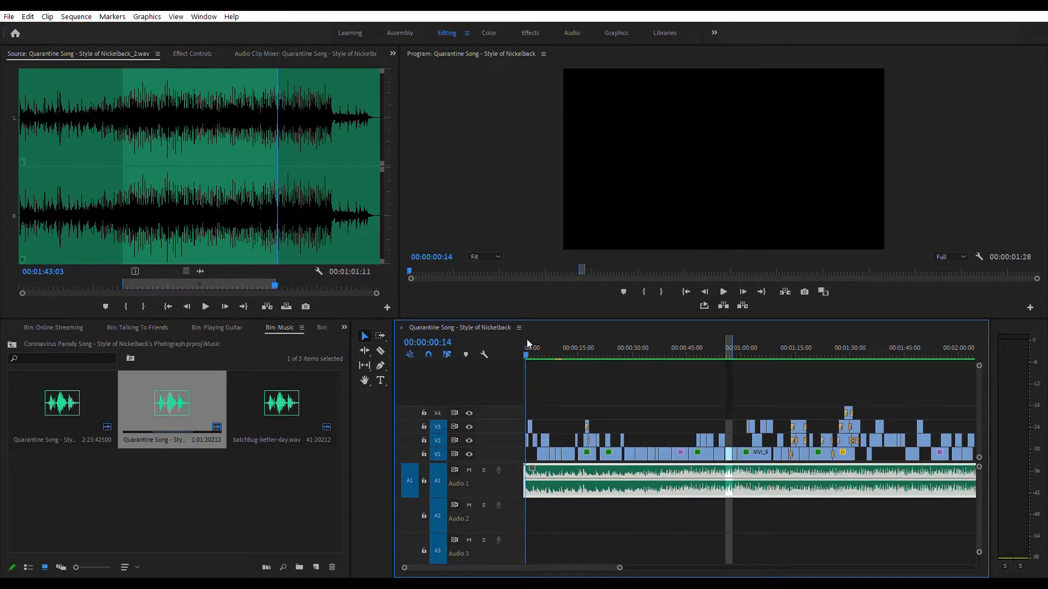
left_click_drag(535, 337, 918, 330)
scroll(734, 421, "down", 5)
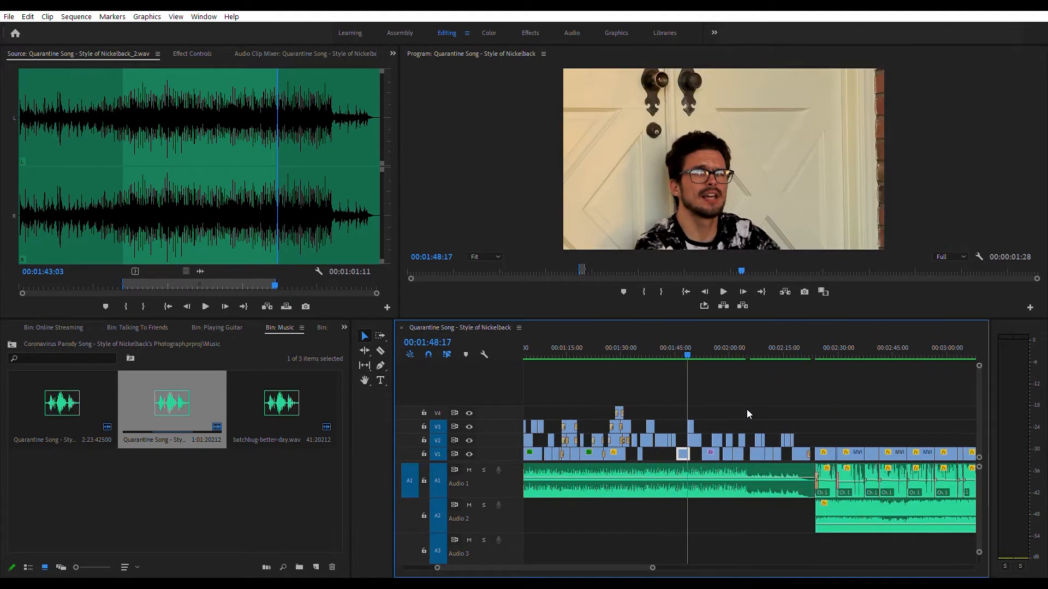
scroll(755, 425, "up", 5)
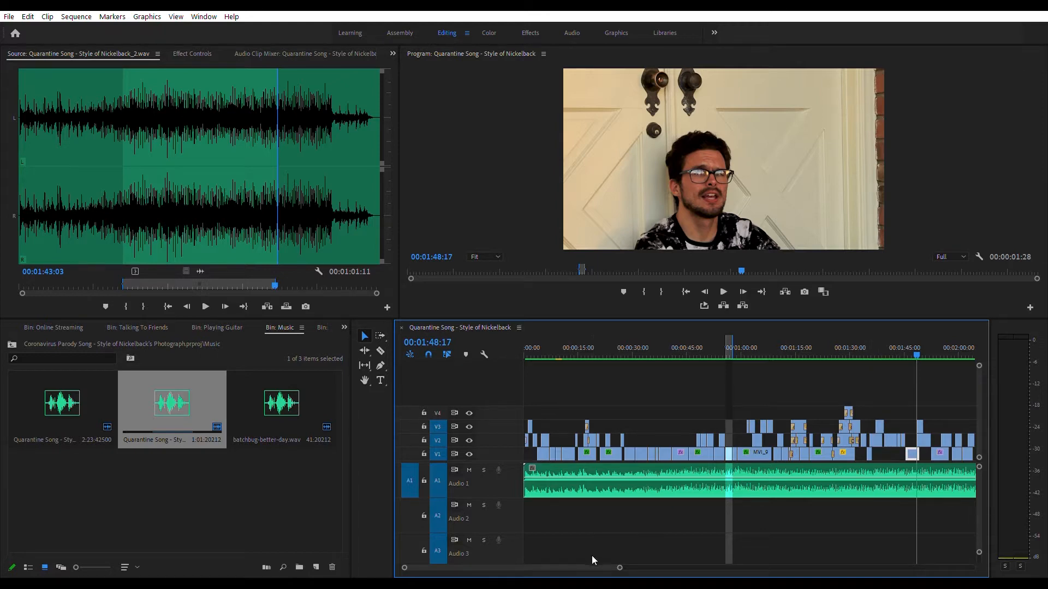
scroll(595, 554, "down", 5)
scroll(630, 549, "up", 5)
Step: Try to add a new bin named Back to the project, undoing its creation
key("shift+1")
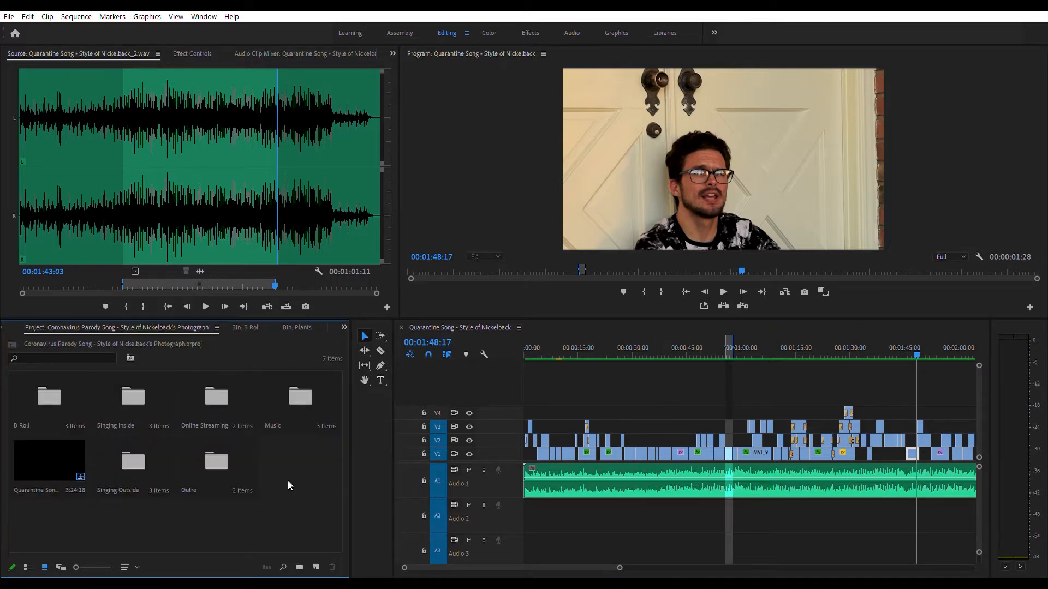
key("ctrl+b")
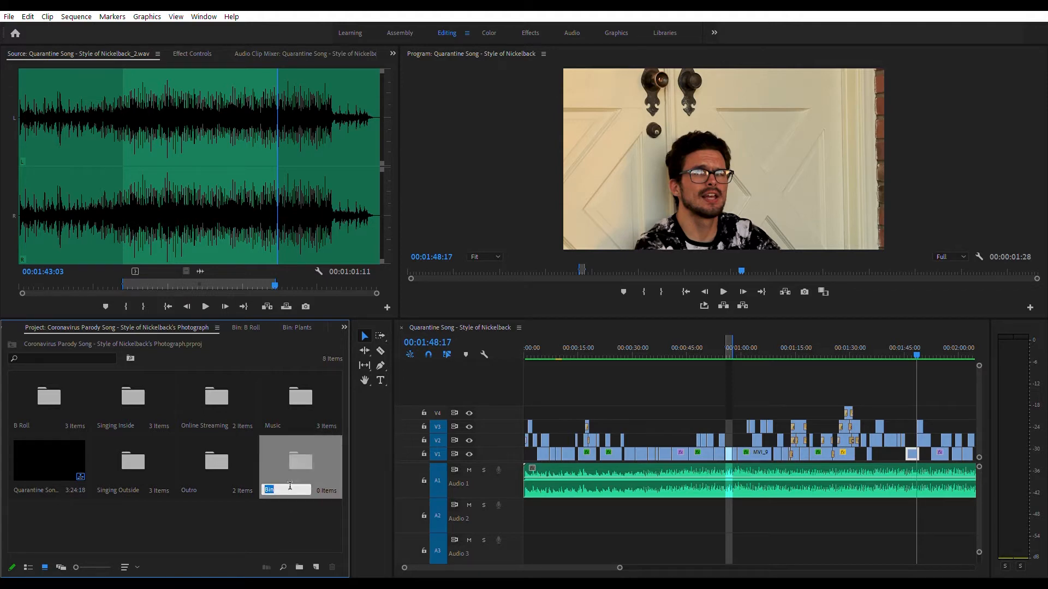
type("Back")
key("BackSpace")
key("BackSpace")
key("BackSpace")
key("BackSpace")
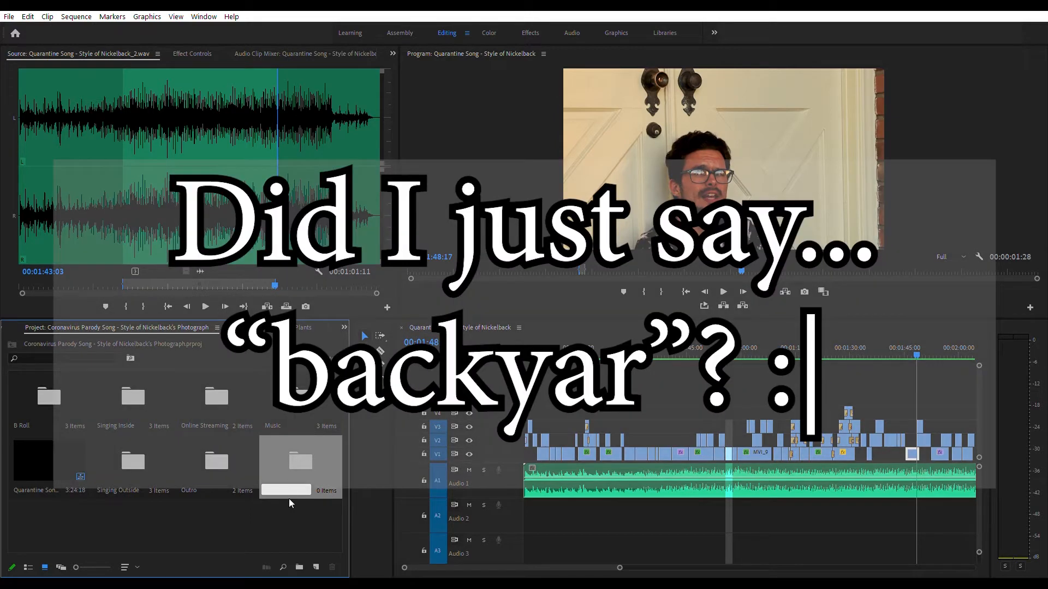
key("ctrl+z")
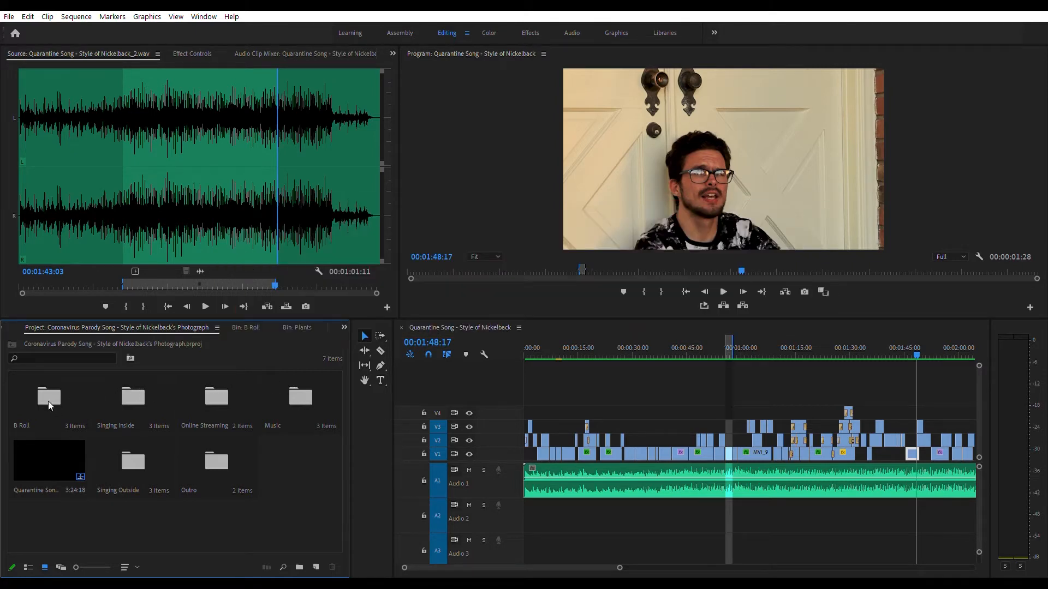
Step: Browse the B Roll sub-bins Plants, Street and Guitar, plus the Singing Inside bins
double_click(49, 401)
double_click(70, 392)
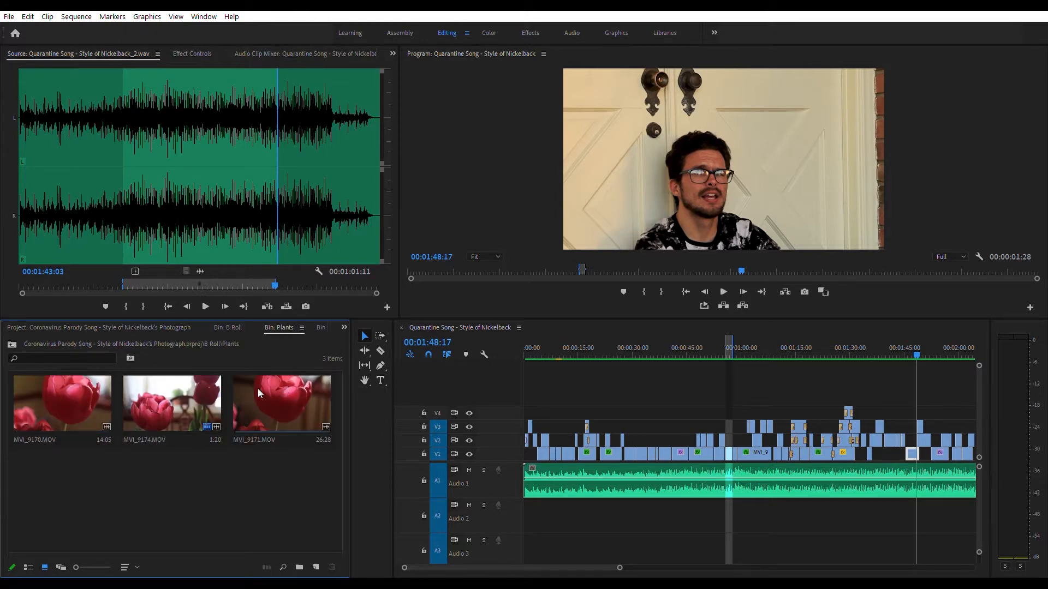
left_click(218, 325)
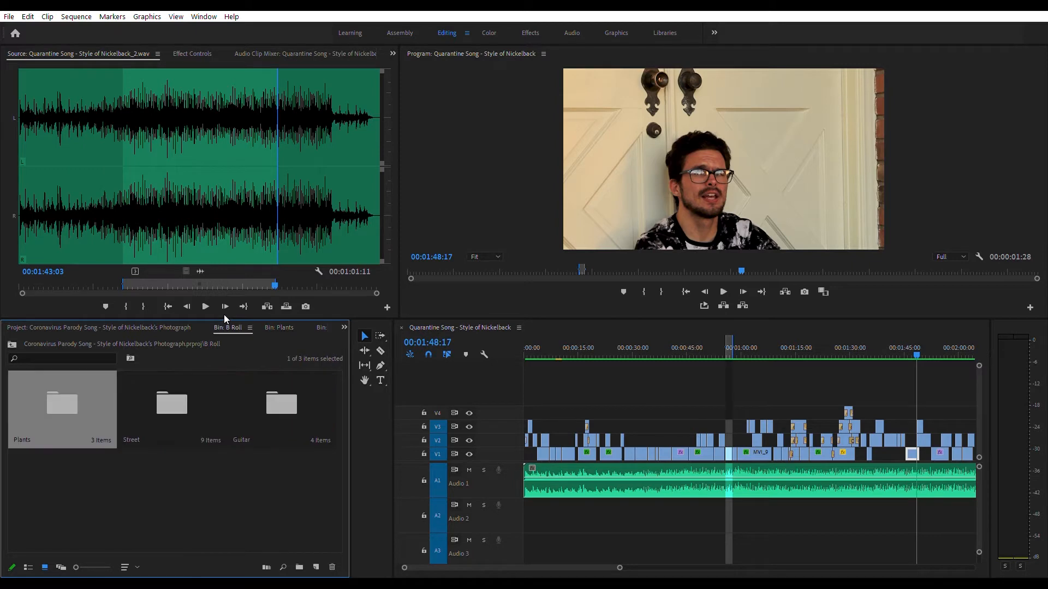
double_click(175, 391)
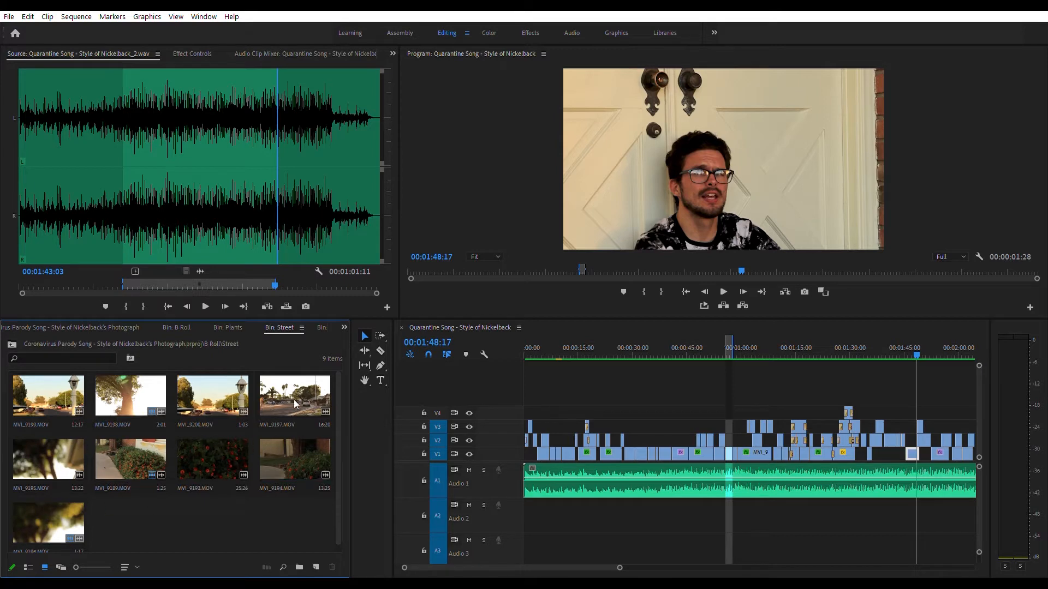
left_click(170, 328)
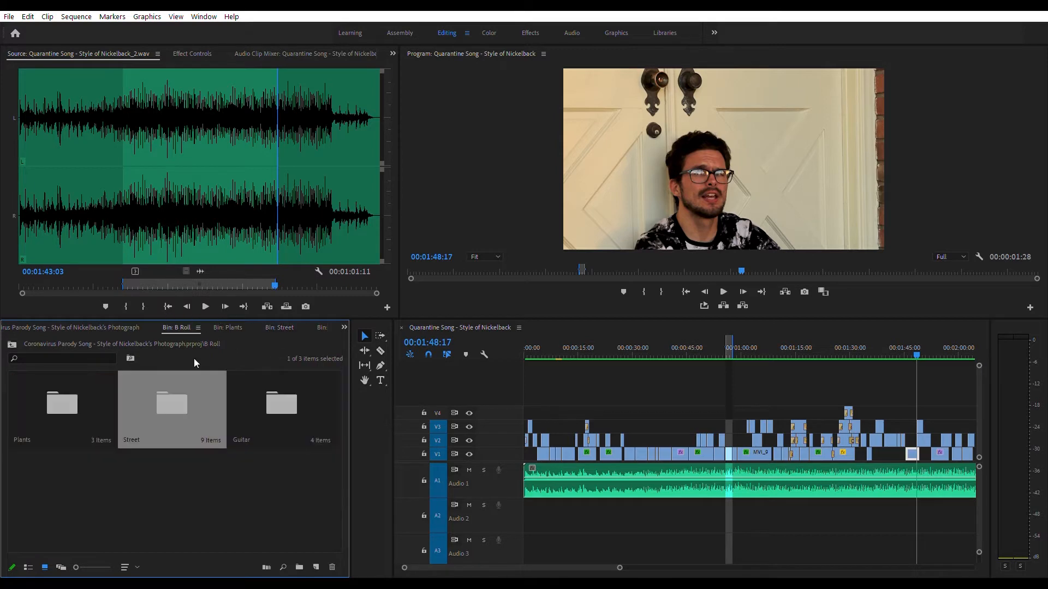
double_click(250, 392)
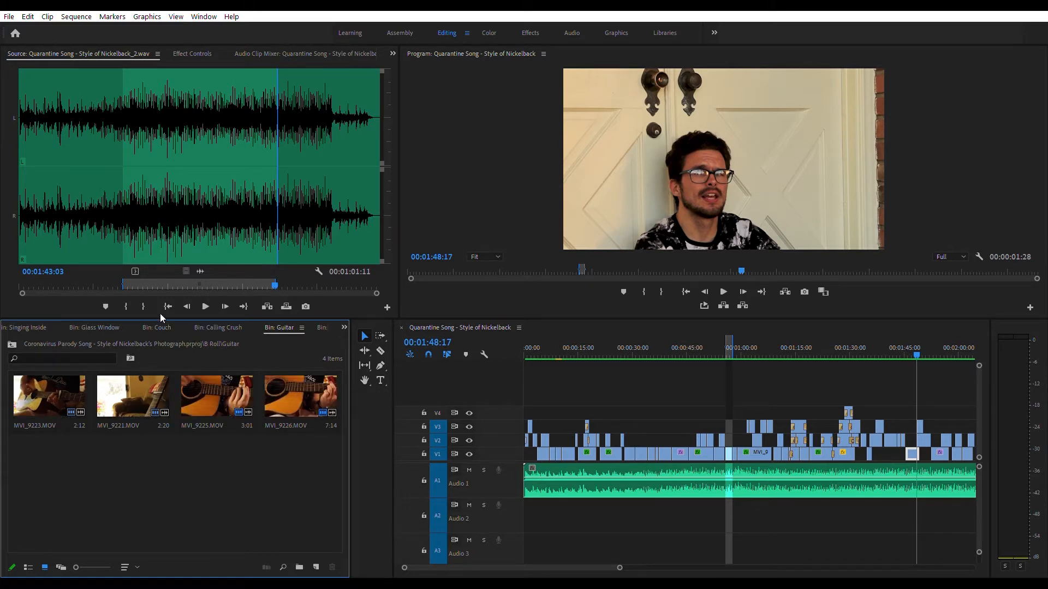
left_click(92, 323)
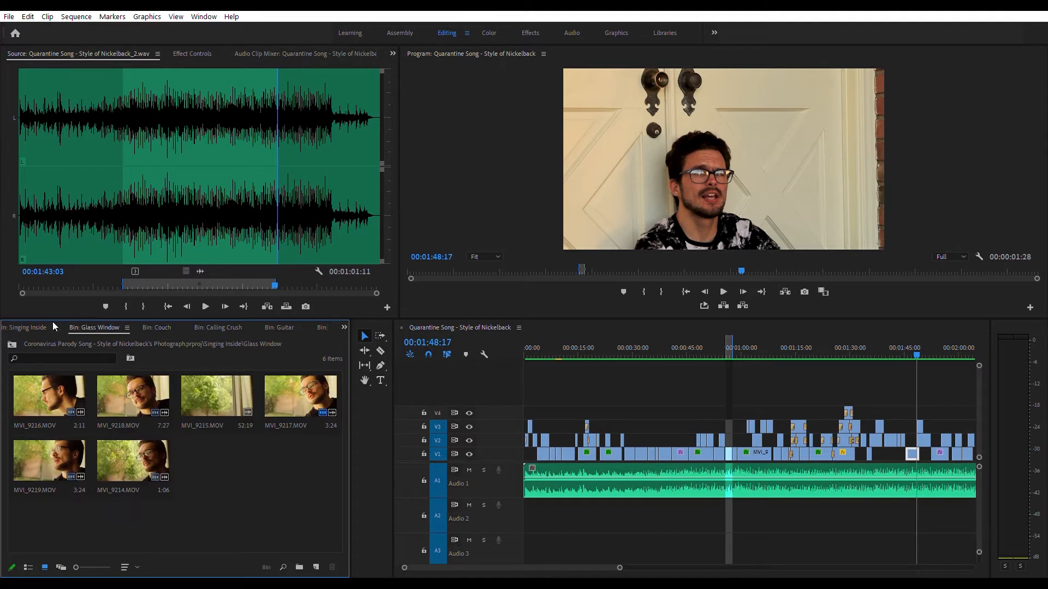
left_click(25, 326)
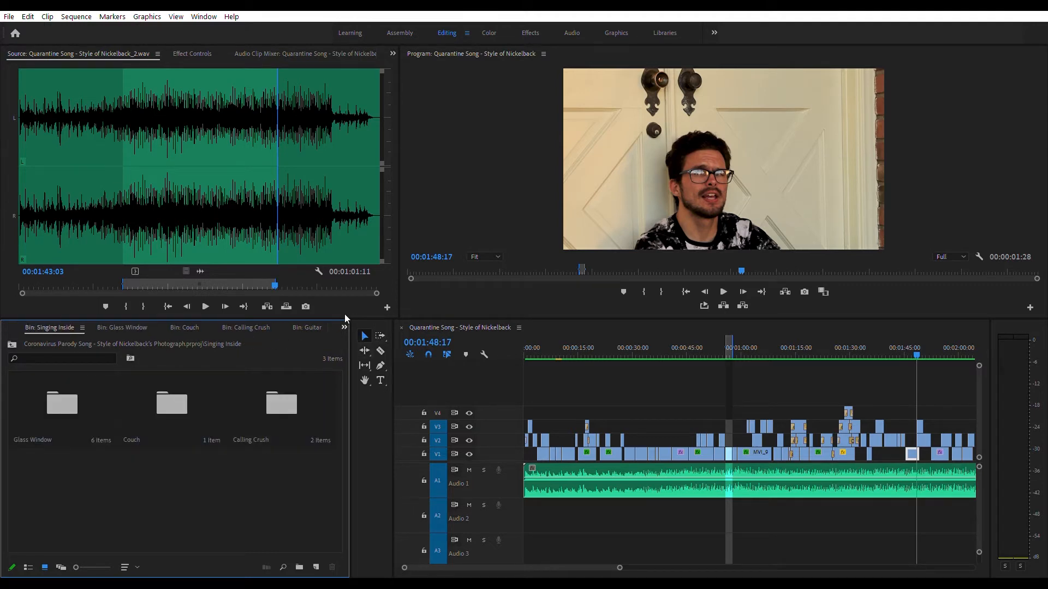
left_click(415, 49)
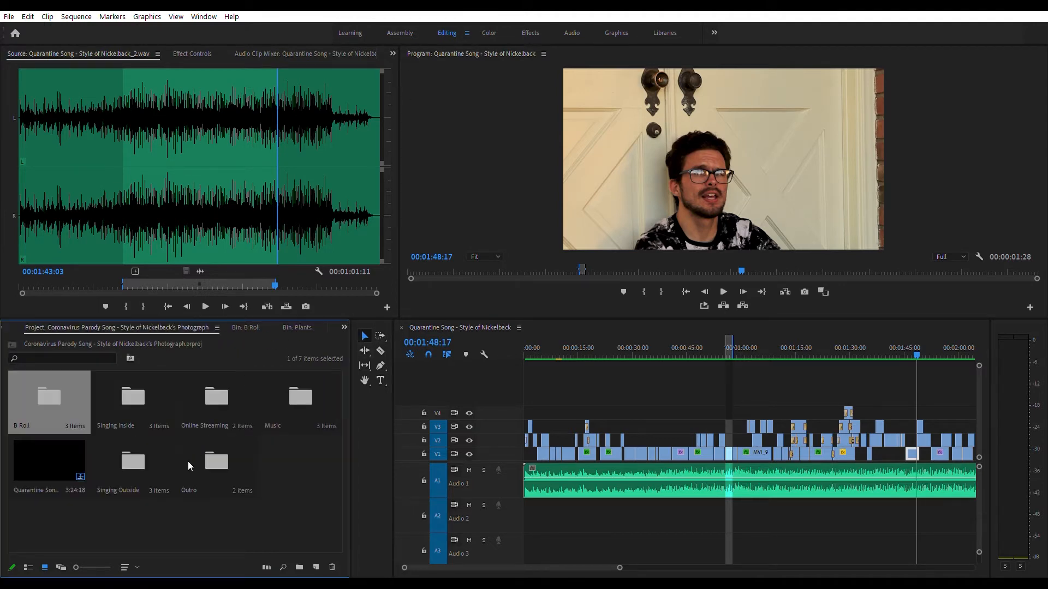
Step: Browse the Singing Inside sub-bins Glass Window, Couch and Calling Crush
double_click(138, 398)
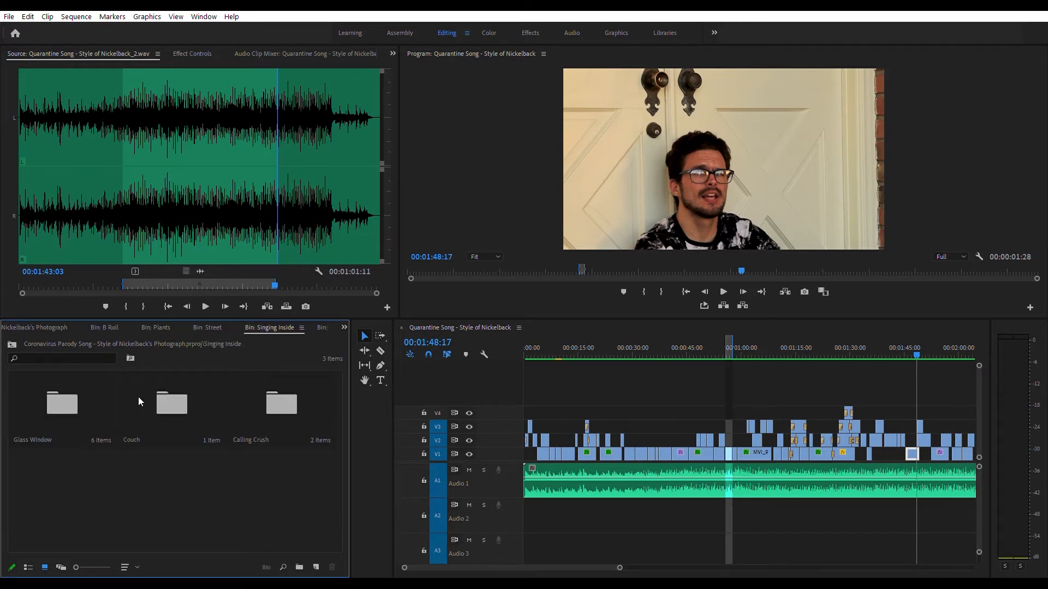
double_click(62, 403)
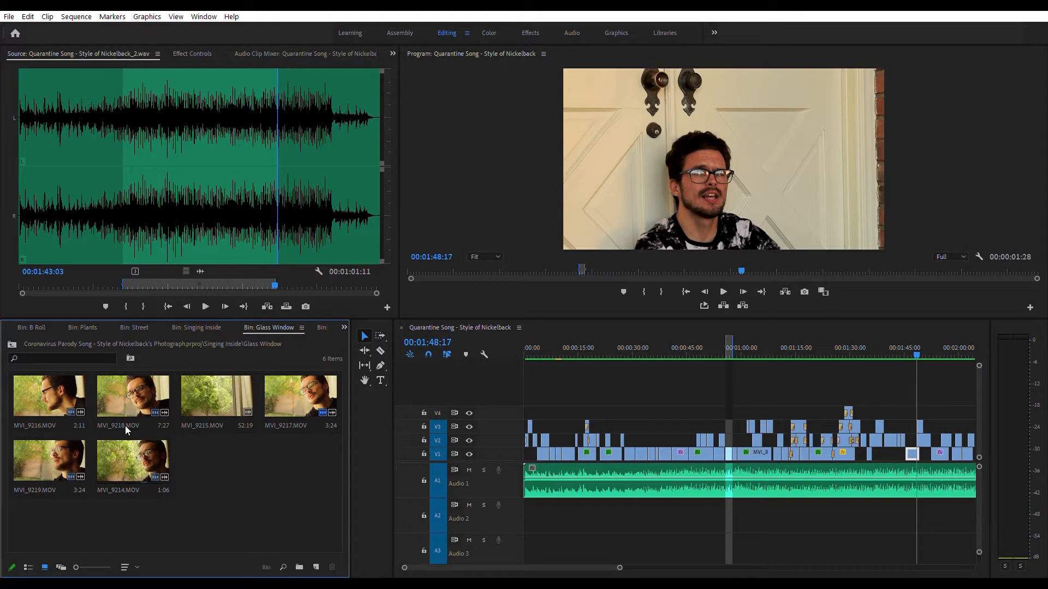
left_click(185, 327)
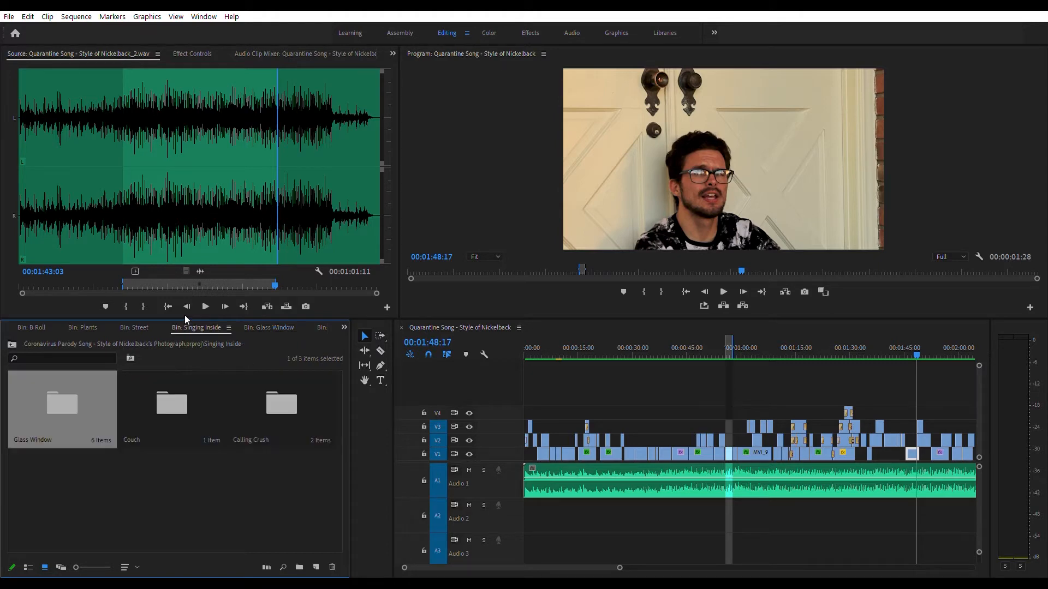
double_click(175, 382)
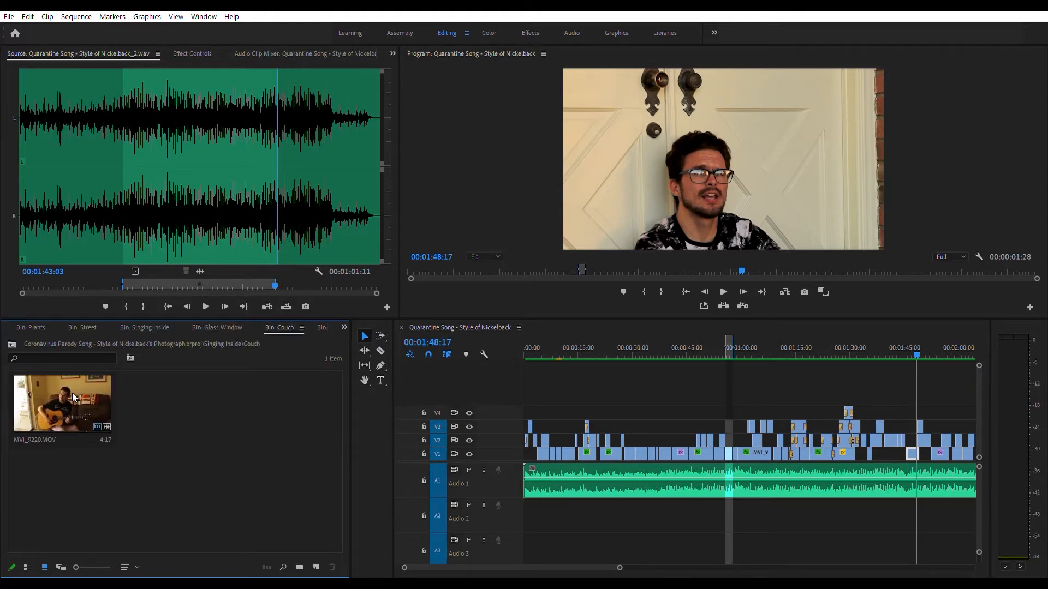
left_click(206, 322)
left_click(148, 321)
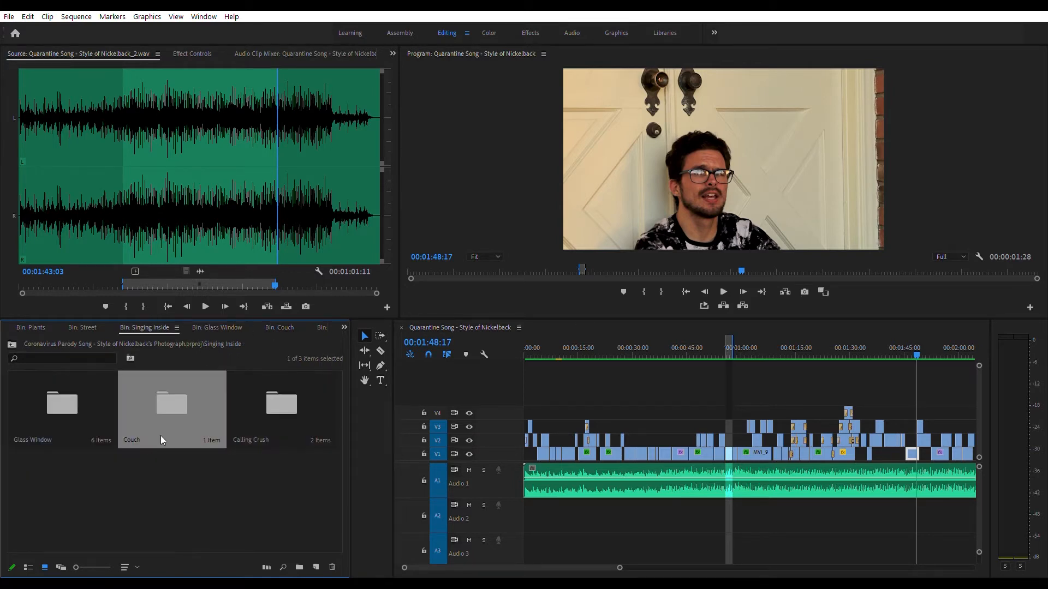
double_click(279, 405)
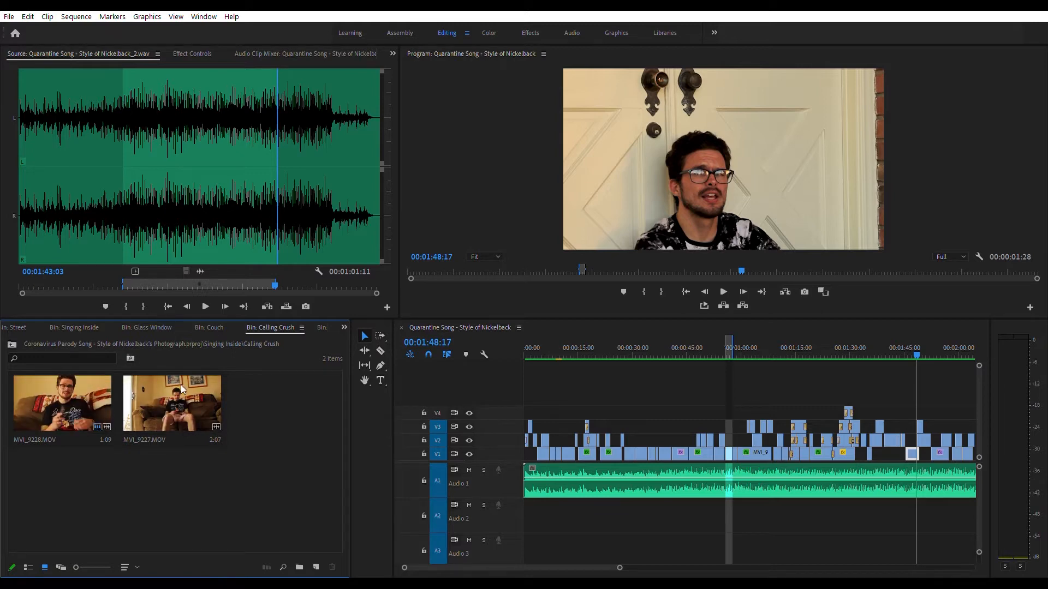
Step: Return to the Music bin and reopen the second Quarantine Song track in the Source Monitor
left_click(77, 326)
left_click(345, 328)
left_click(354, 319)
double_click(290, 397)
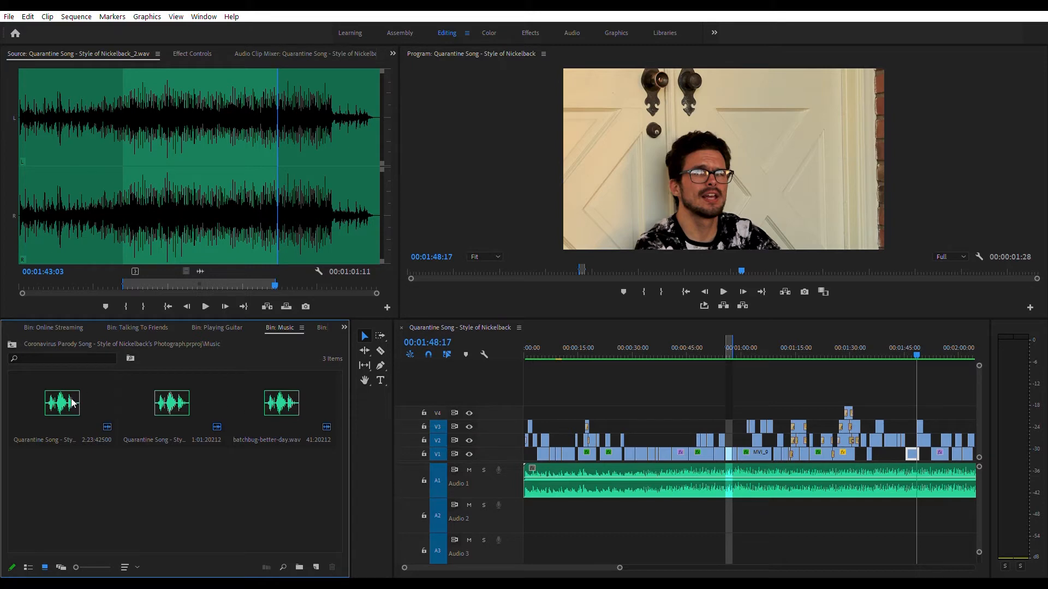
double_click(182, 402)
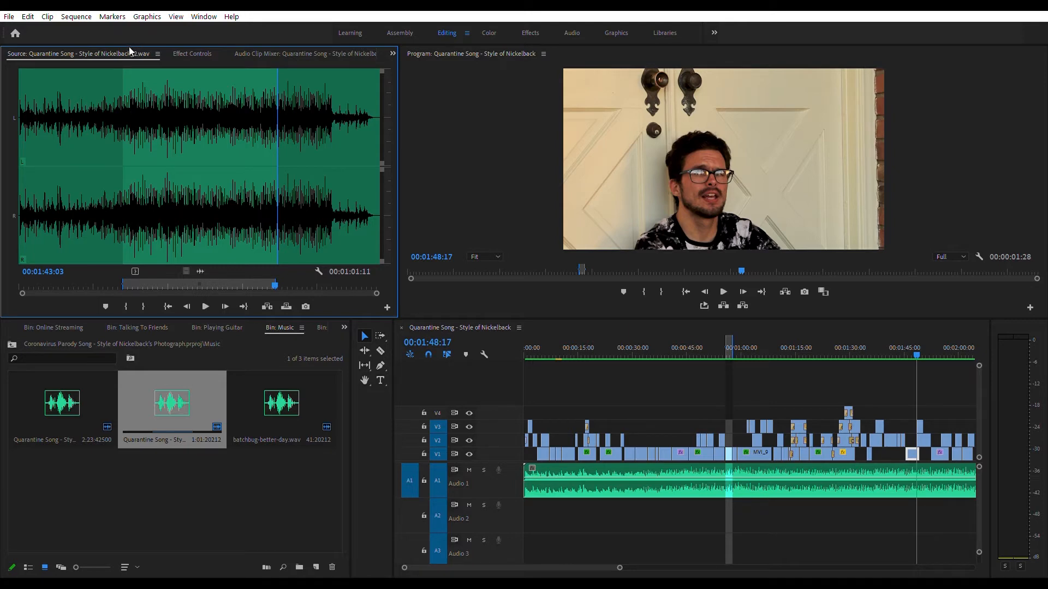
Step: Scrub through the song in the Source Monitor, then play the sequence from its beginning
left_click(187, 231)
left_click_drag(191, 231, 207, 215)
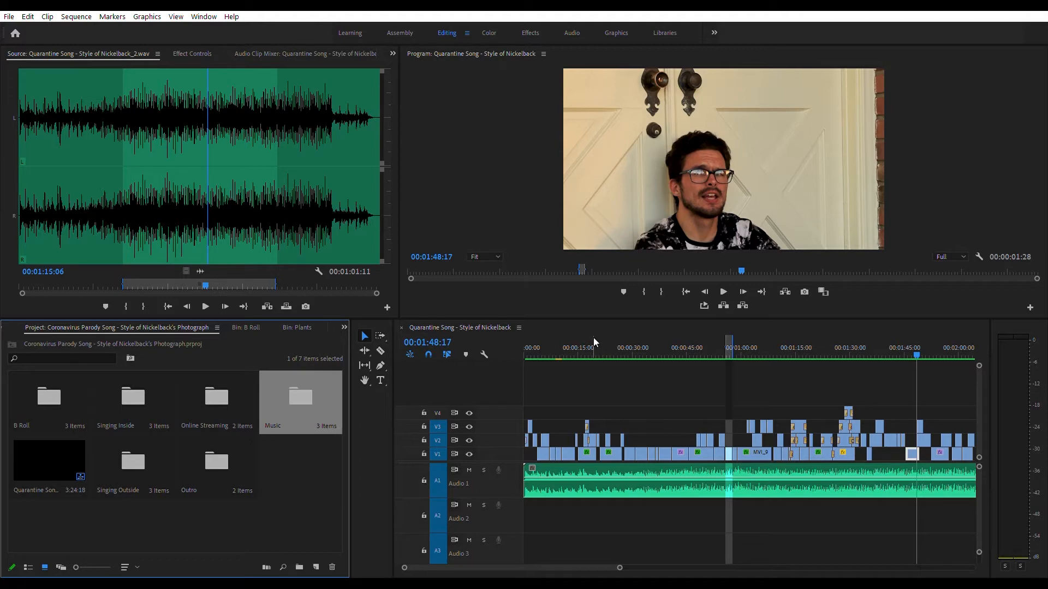
left_click(527, 348)
key("space")
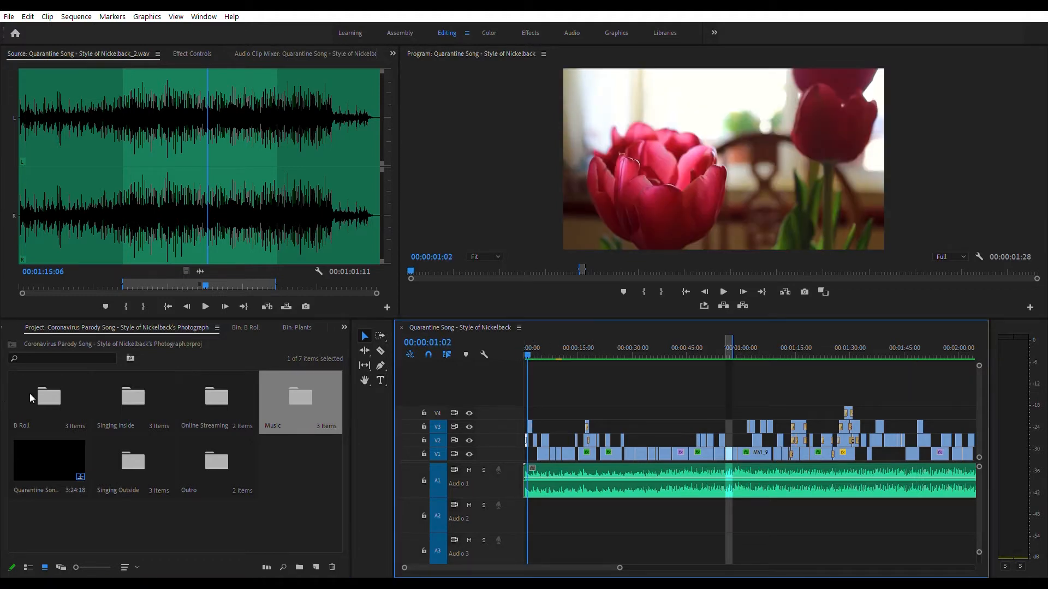
Step: Open MVI_9174.MOV from the B Roll Plants bin in the Source Monitor and preview it from its In point
double_click(45, 394)
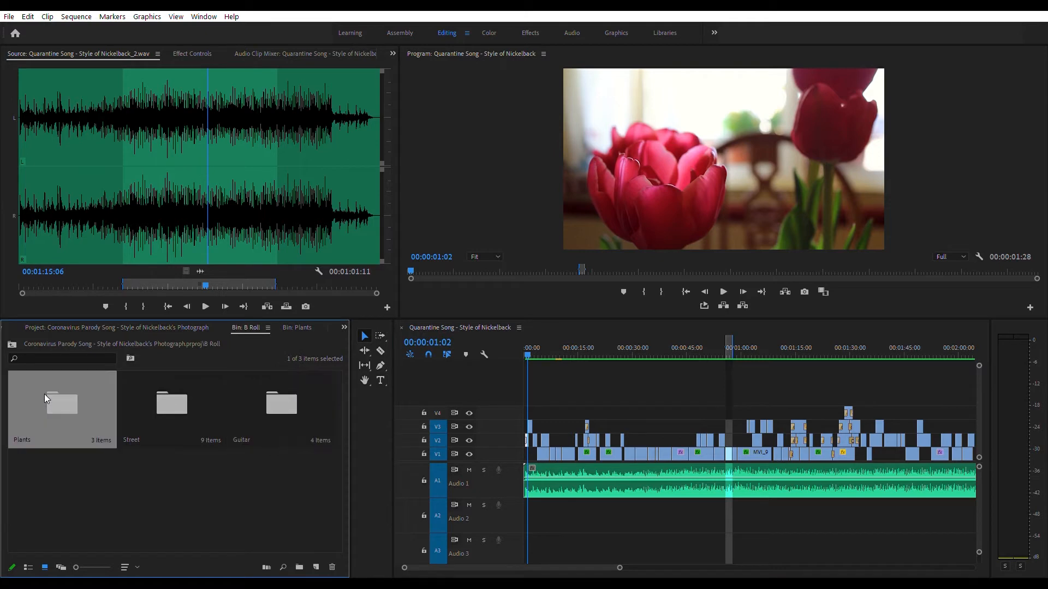
double_click(45, 394)
double_click(164, 394)
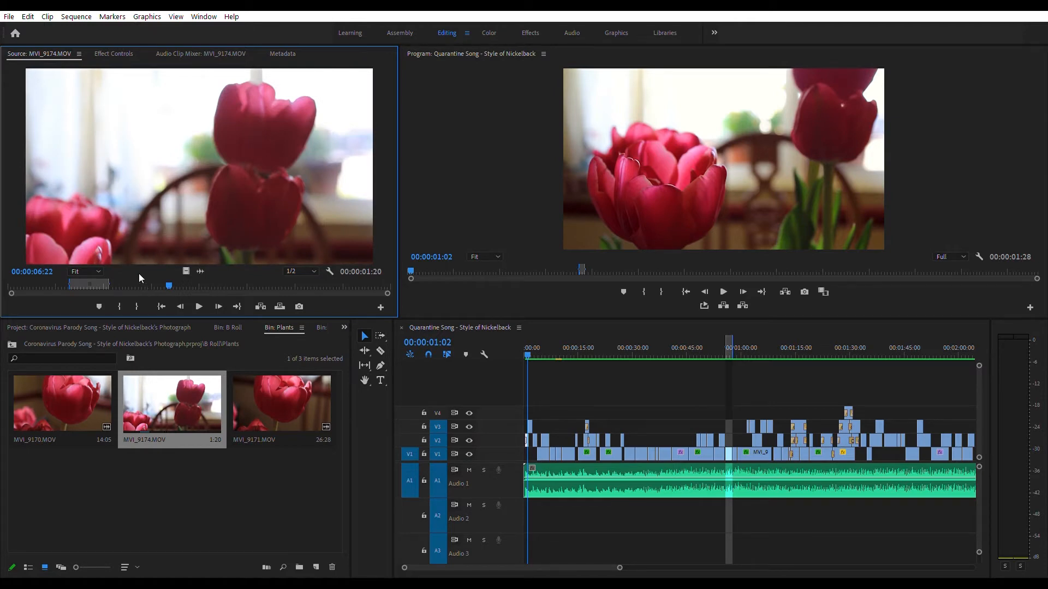
key("shift+i")
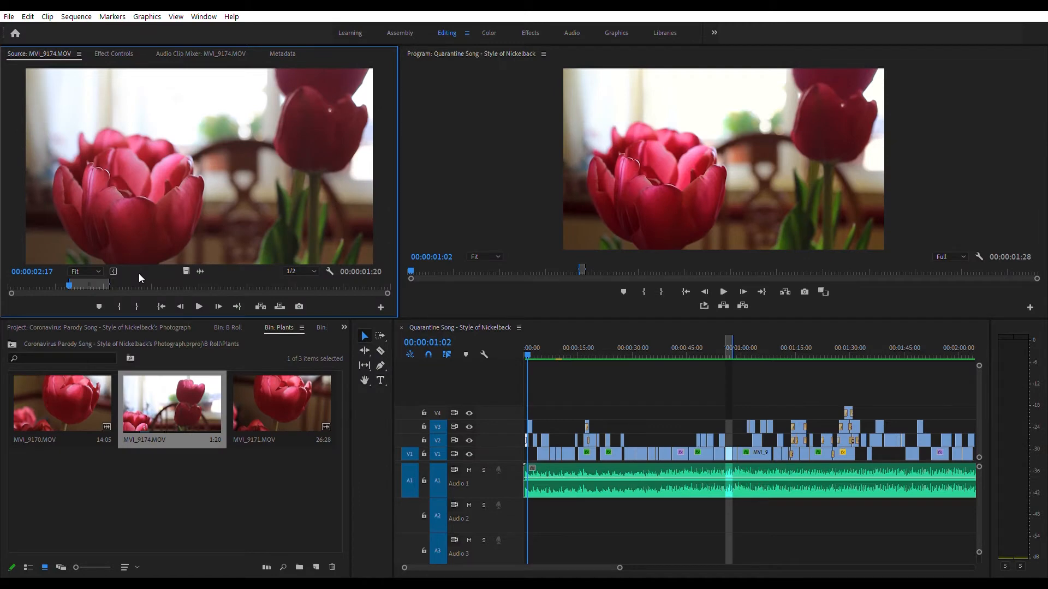
key("space")
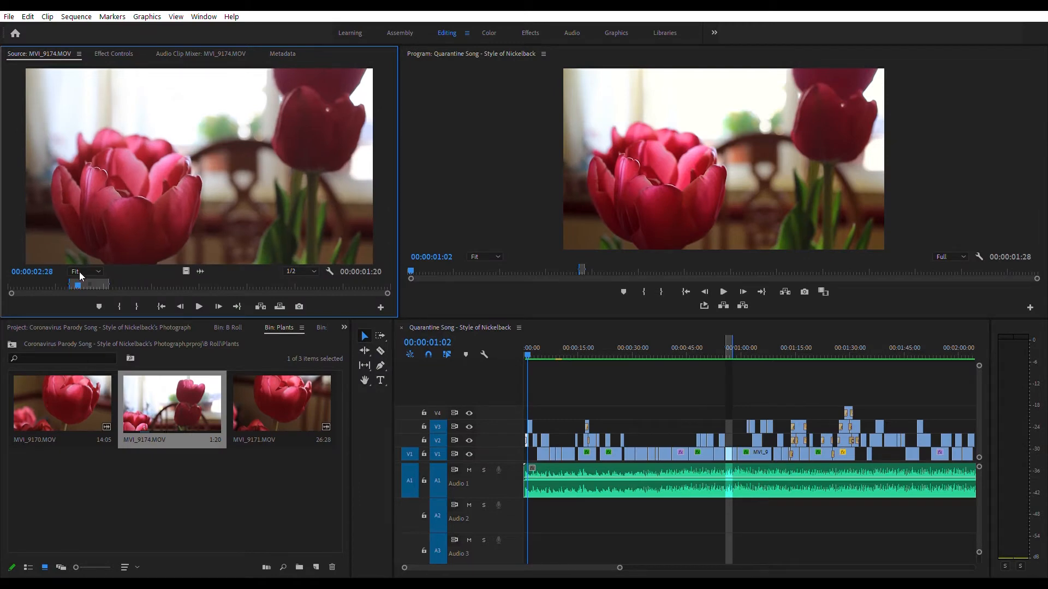
left_click_drag(133, 280, 102, 282)
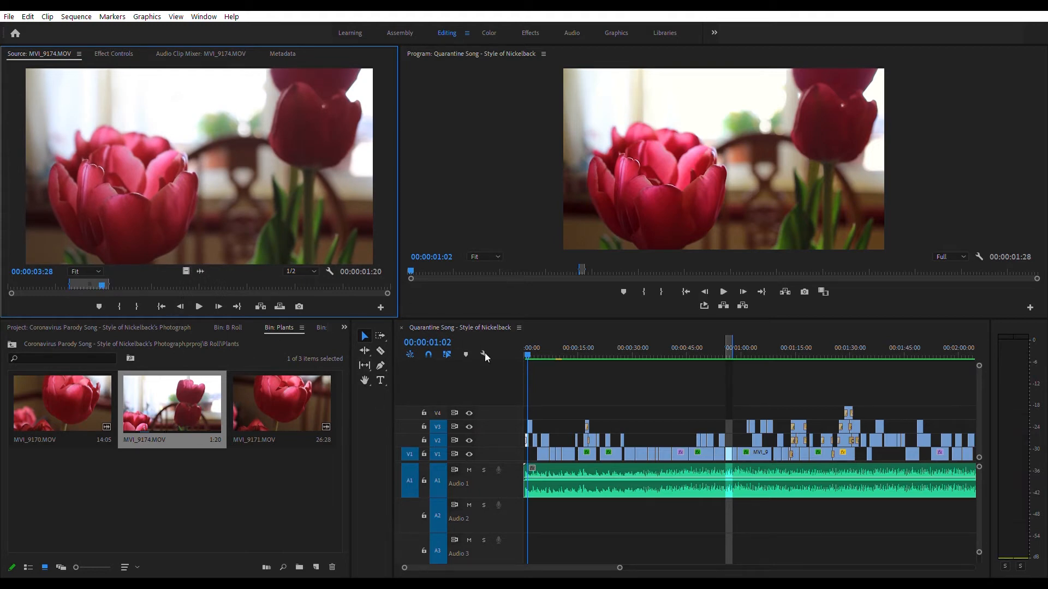
Step: Zoom the sequence timeline in and out repeatedly around the playhead
left_click(573, 343)
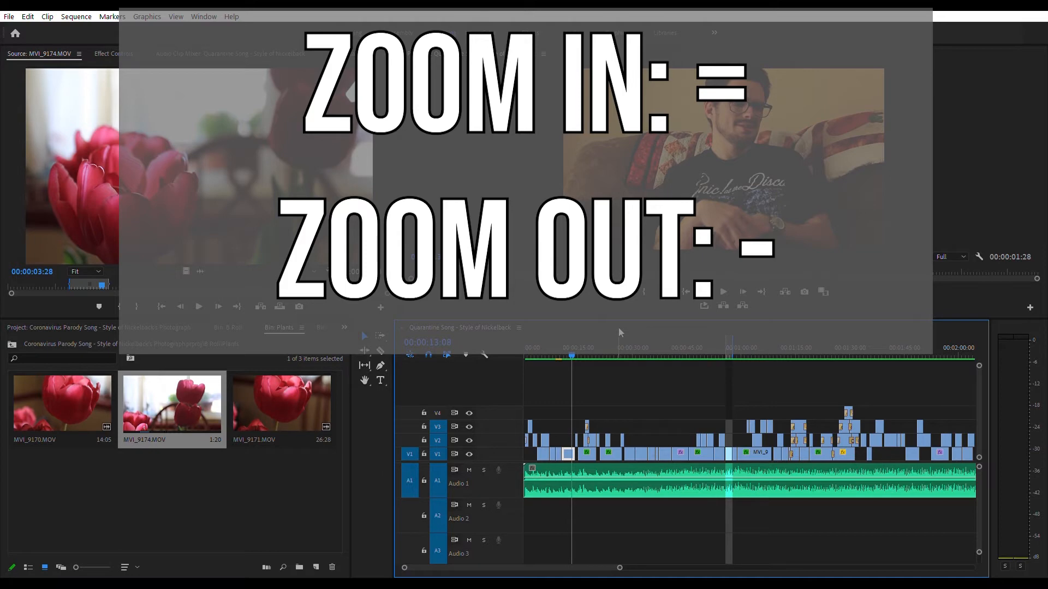
key("=")
key("=")
key("=")
key("=")
key("=")
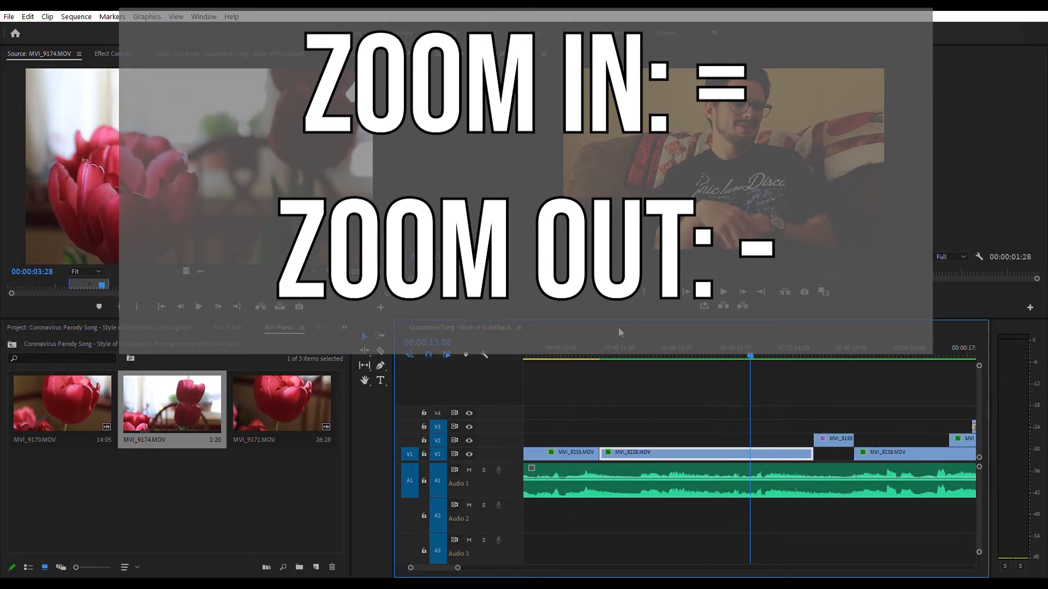
key("minus")
key("minus")
key("minus")
key("minus")
key("minus")
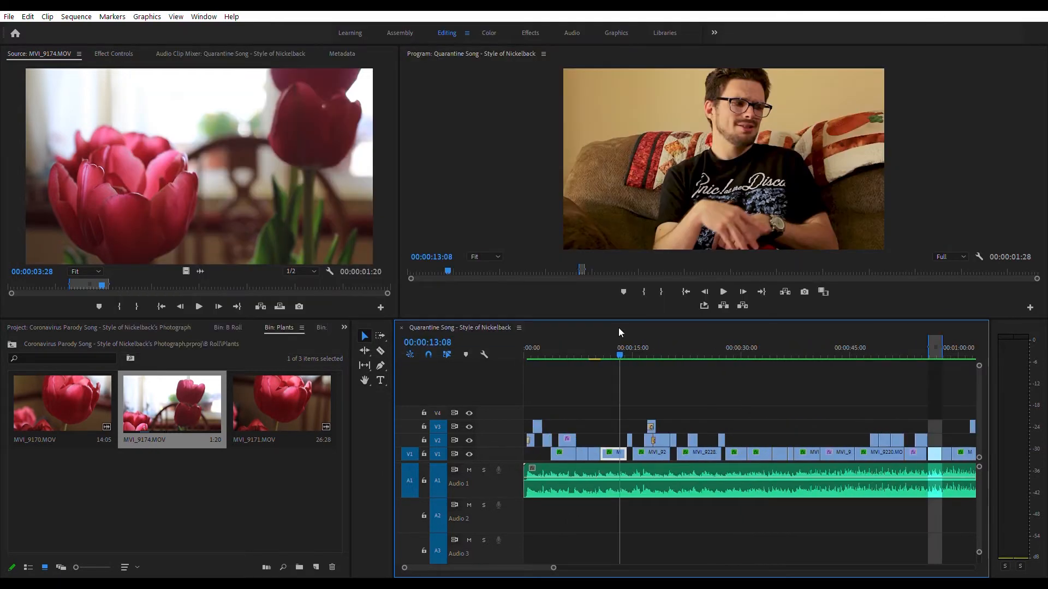
key("=")
key("=")
key("=")
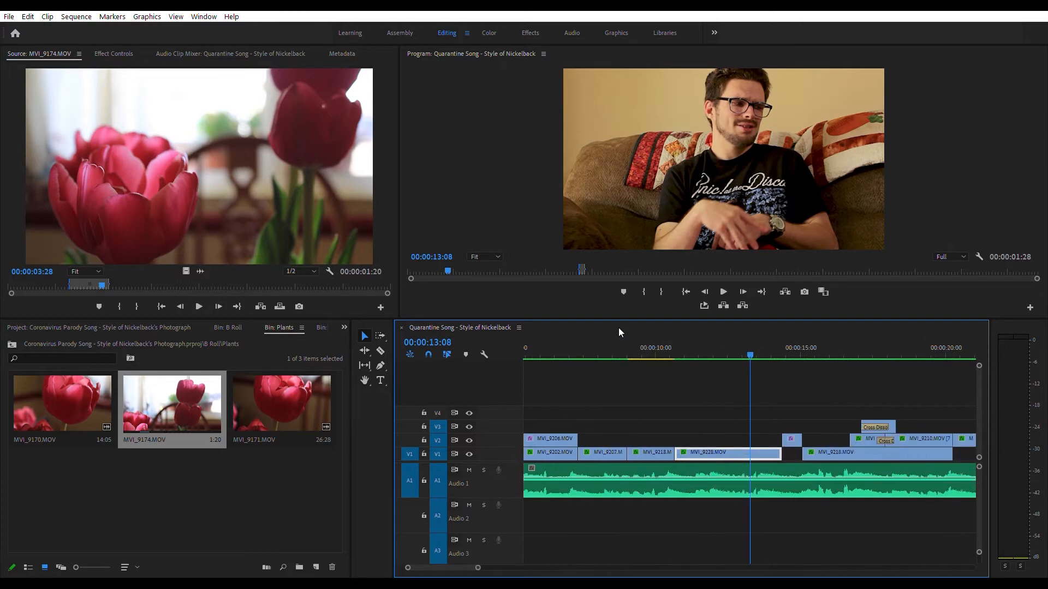
key("minus")
key("minus")
key("minus")
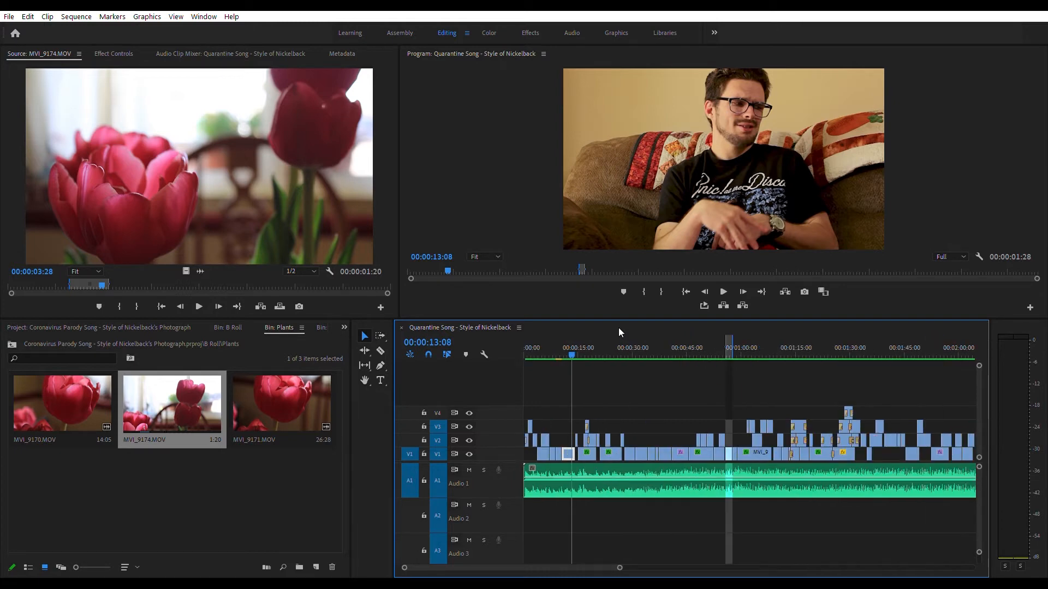
key("=")
key("=")
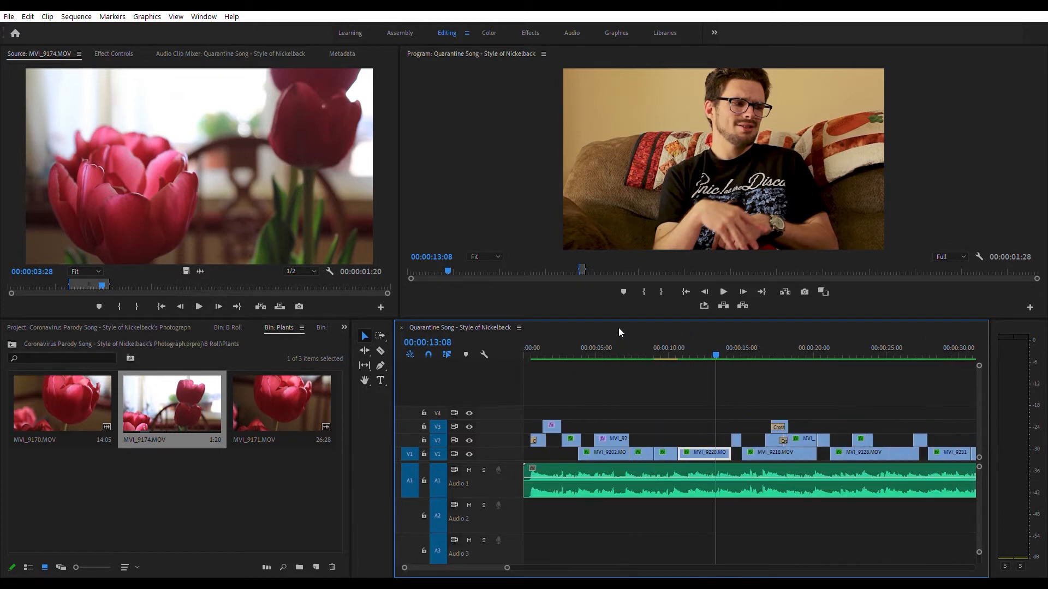
Step: Play back the opening of the sequence, jumping the playhead to the start and other points
left_click_drag(610, 343, 485, 338)
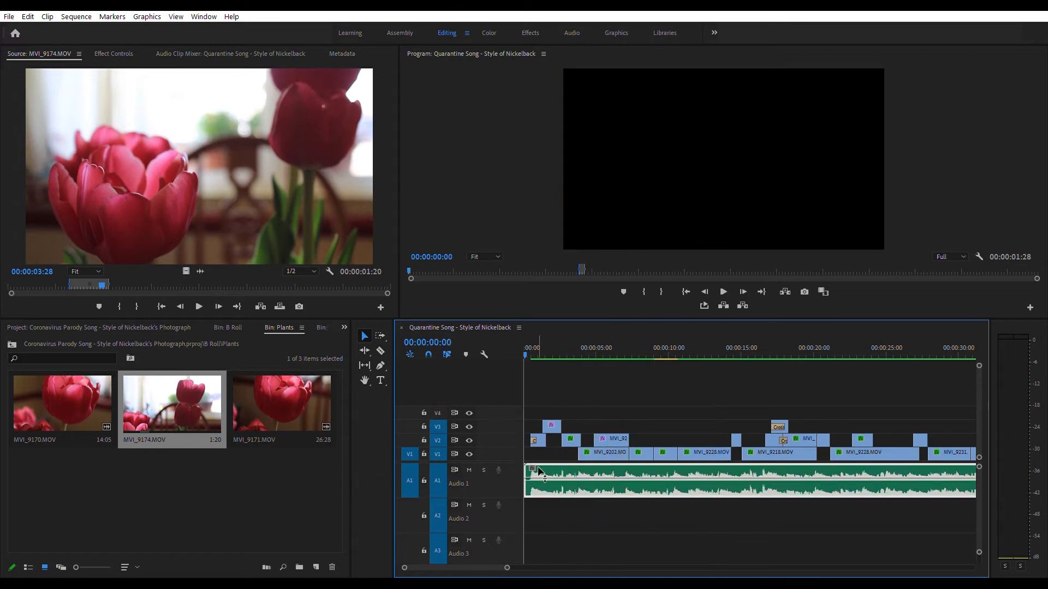
key("space")
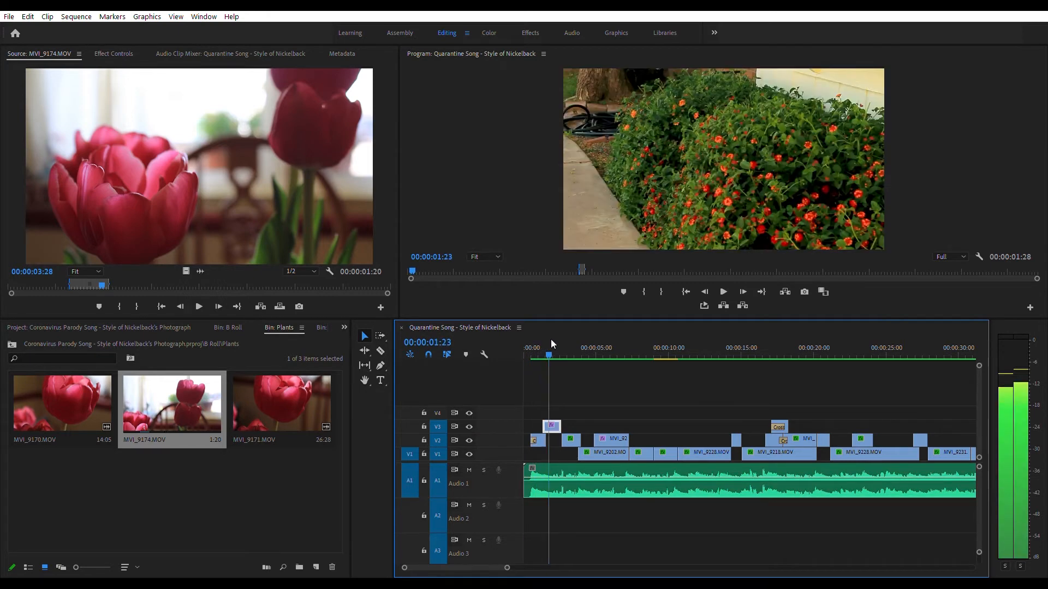
mouse_move(587, 343)
left_mouse_down()
mouse_move(680, 347)
mouse_move(600, 354)
left_mouse_up()
key("Home")
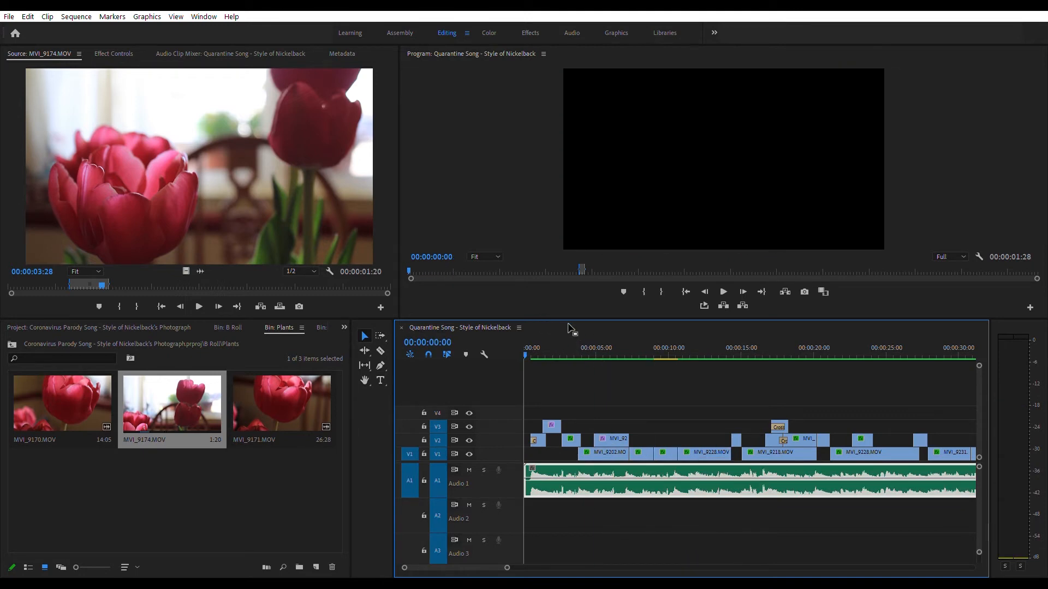
key("space")
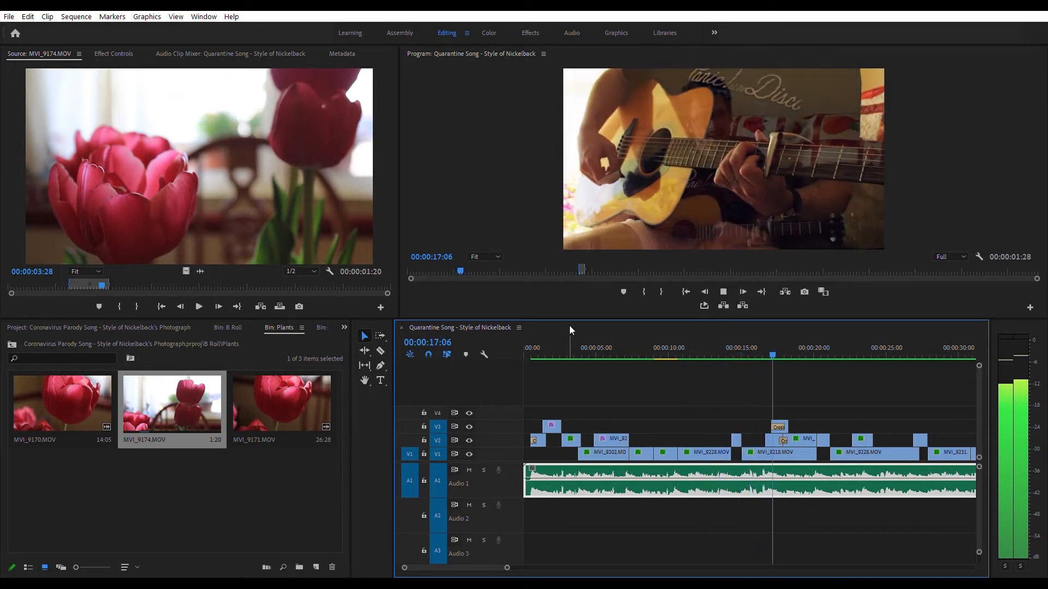
key("space")
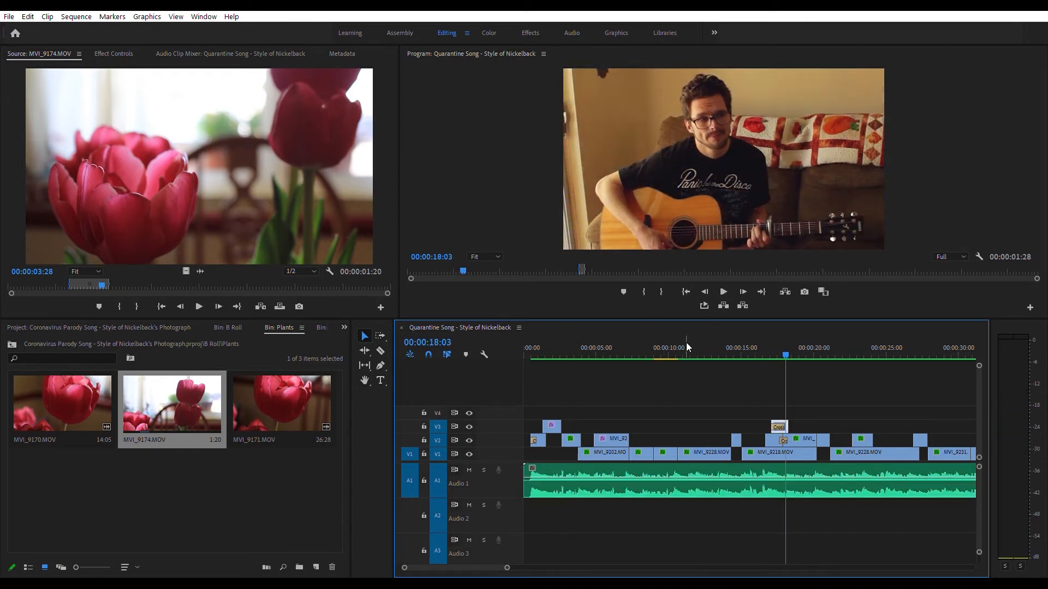
left_click(539, 337)
key("space")
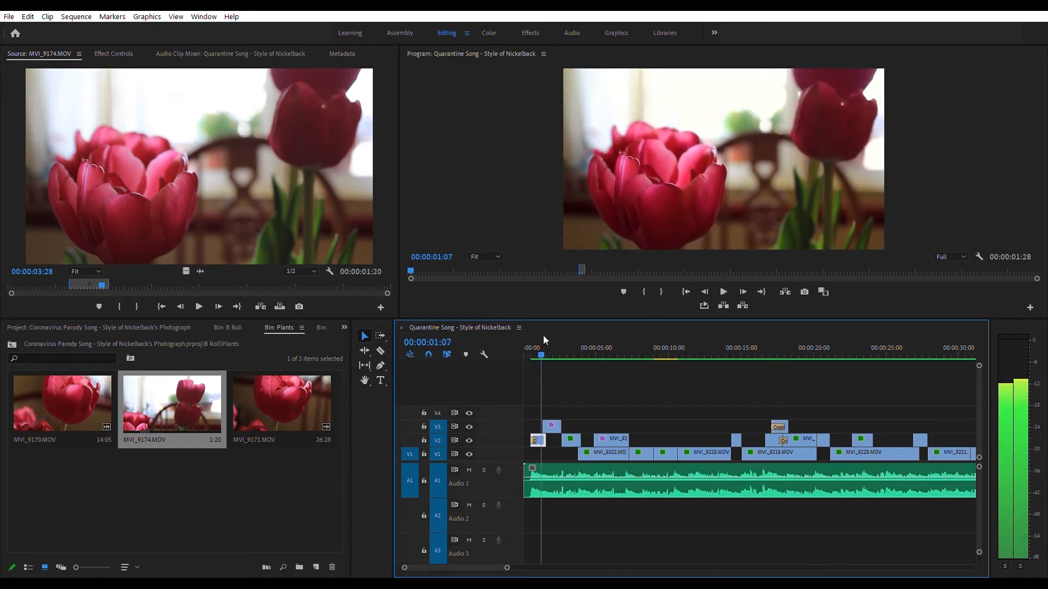
left_click(541, 342)
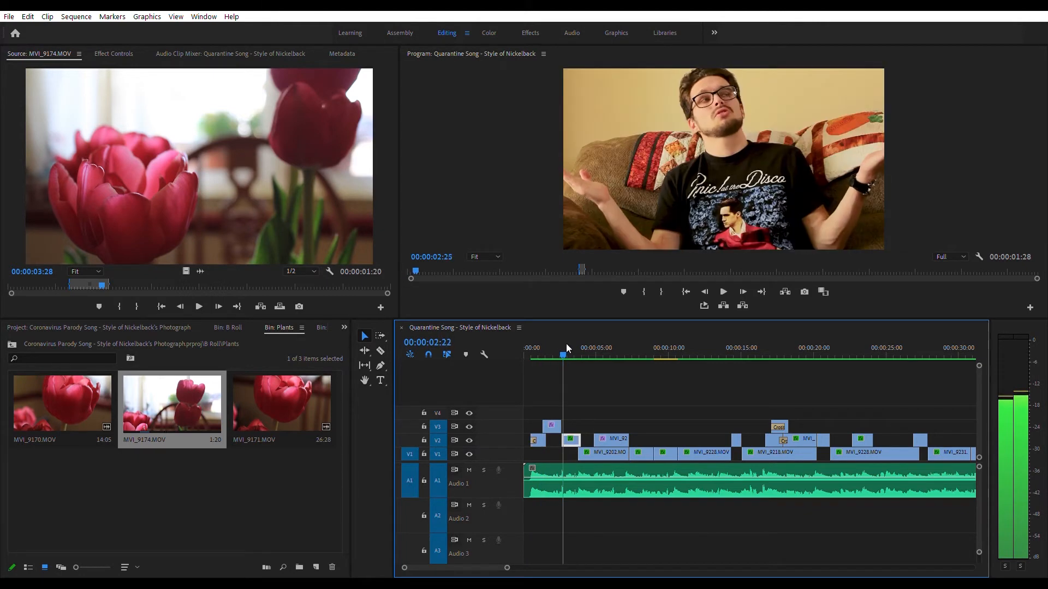
key("space")
Step: Scrub and scroll through the sequence, selecting clips on the video tracks to review them
left_click(635, 461)
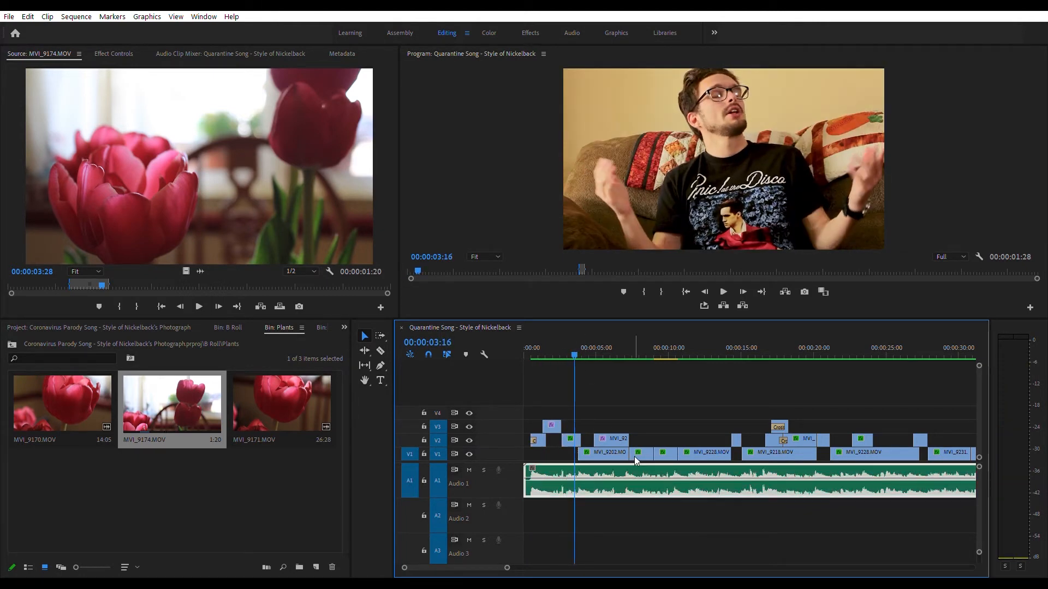
left_click_drag(571, 343, 945, 370)
left_click(616, 437)
left_click(638, 454)
scroll(904, 382, "down", 10)
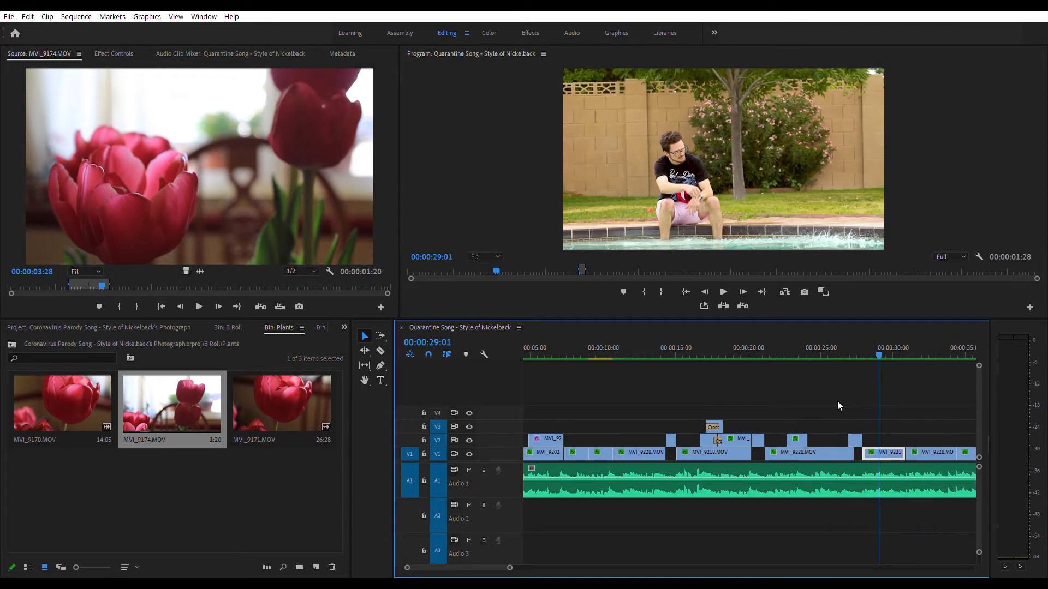
left_click_drag(602, 333, 632, 313)
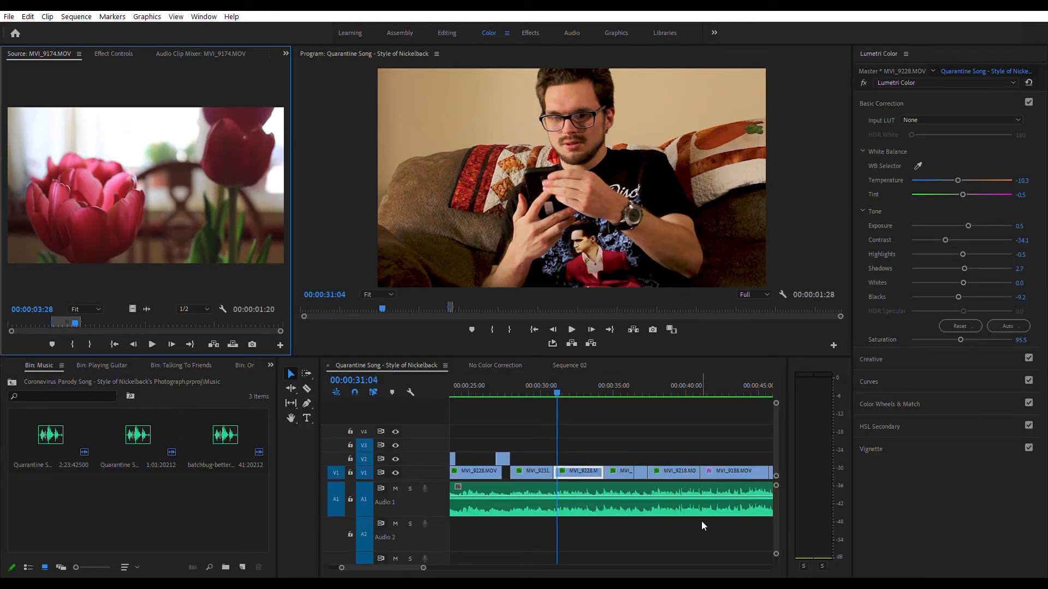
Step: Select the MVI_9228.MOV clip and inspect its Lumetri Color Creative and Color Wheels & Match sections
left_click(581, 465)
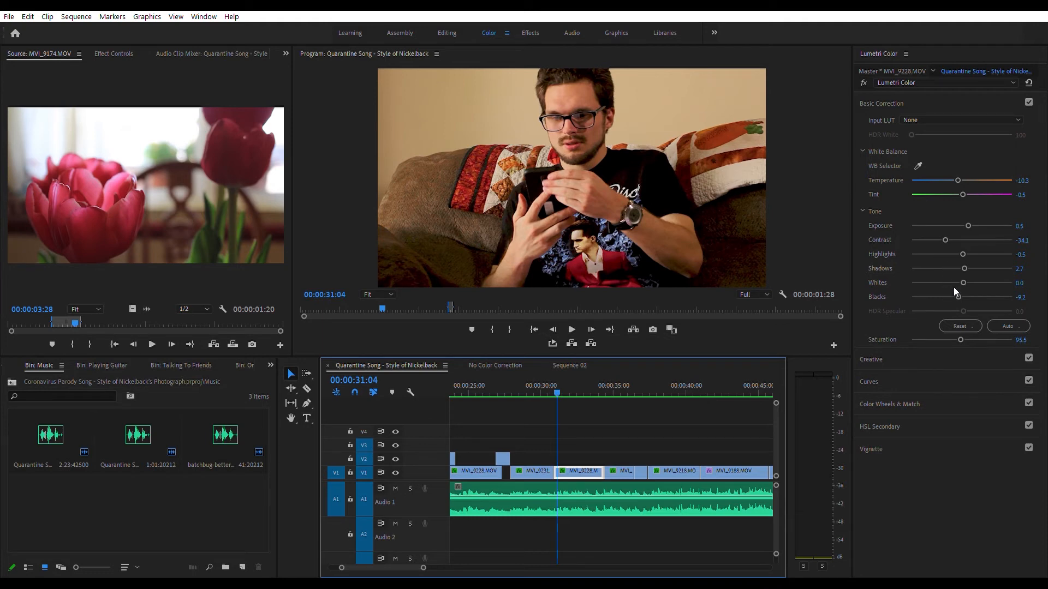
left_click(902, 354)
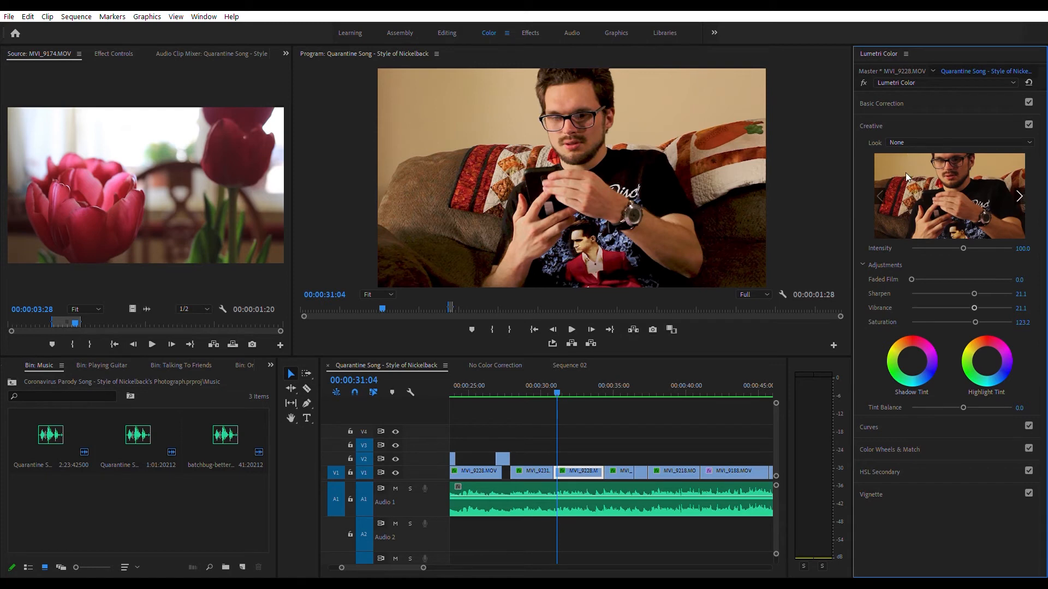
left_click(916, 442)
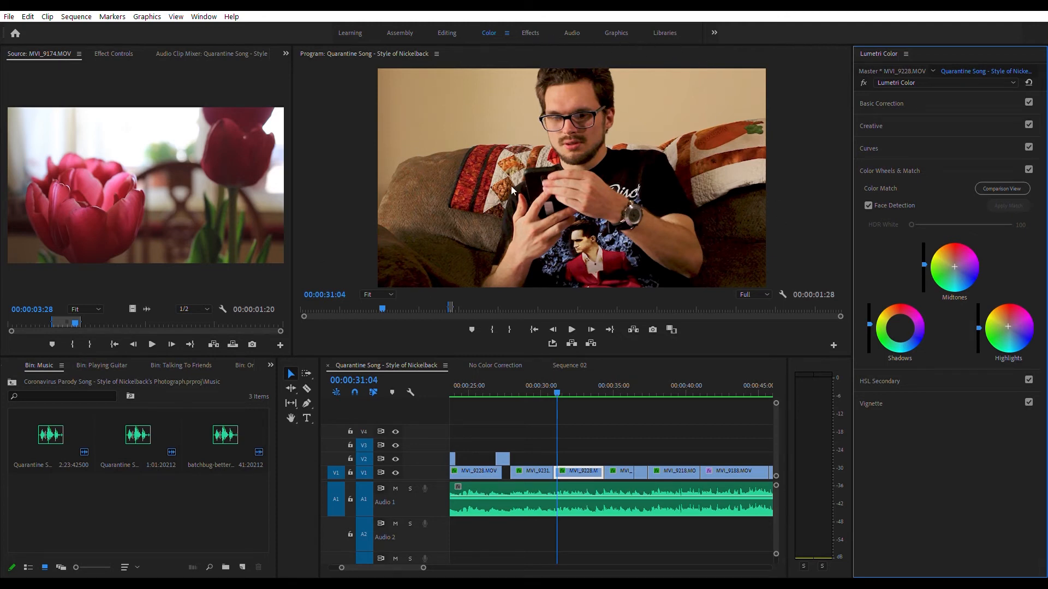
Step: Apply the Graphic Equalizer (20 Bands) audio effect from Filter and EQ to the song clip on Audio 1
left_click(535, 27)
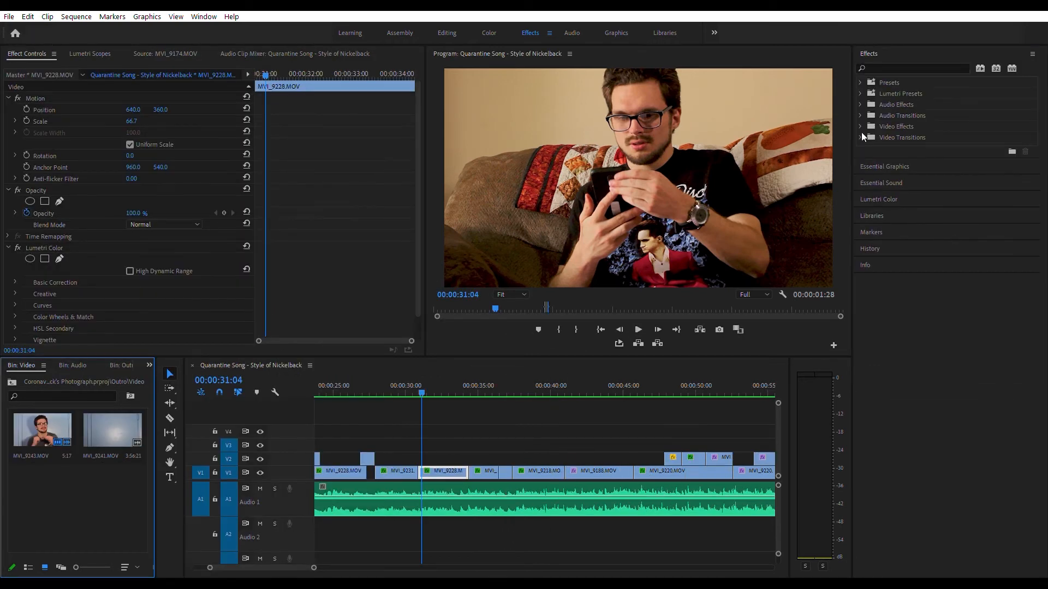
double_click(892, 96)
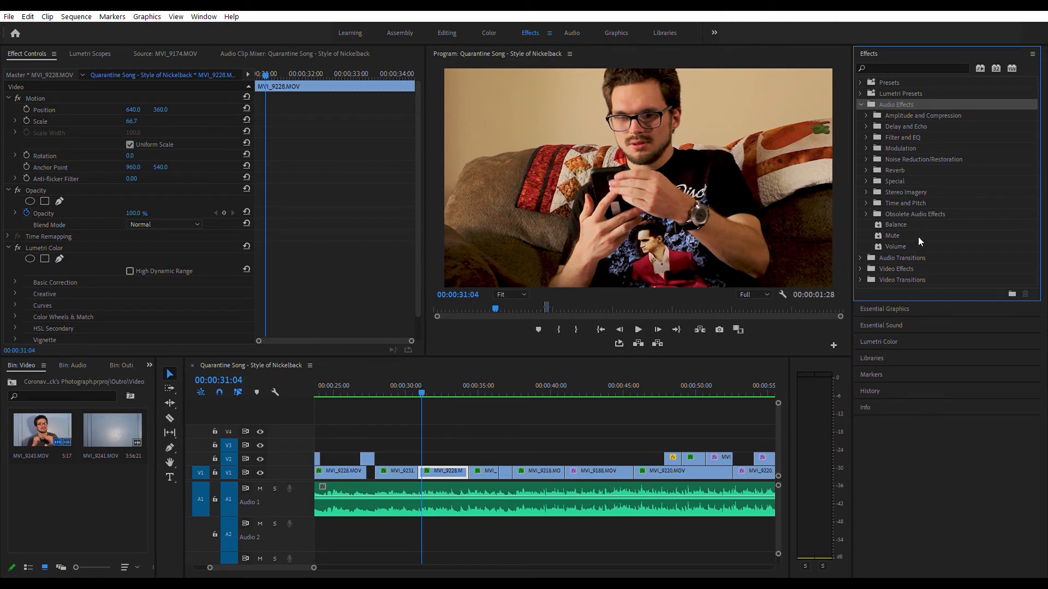
double_click(909, 126)
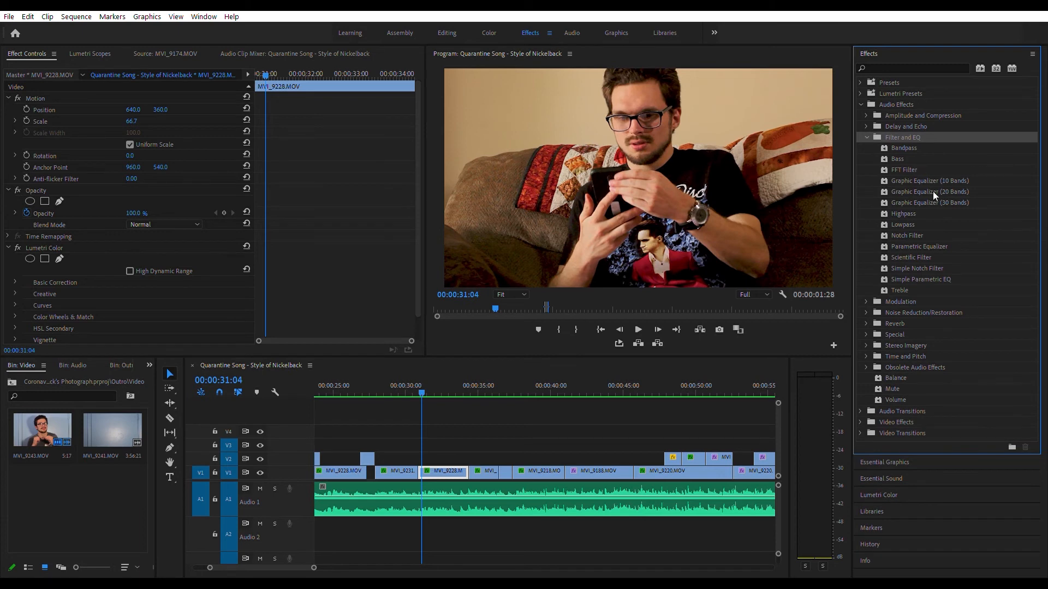
left_click(544, 480)
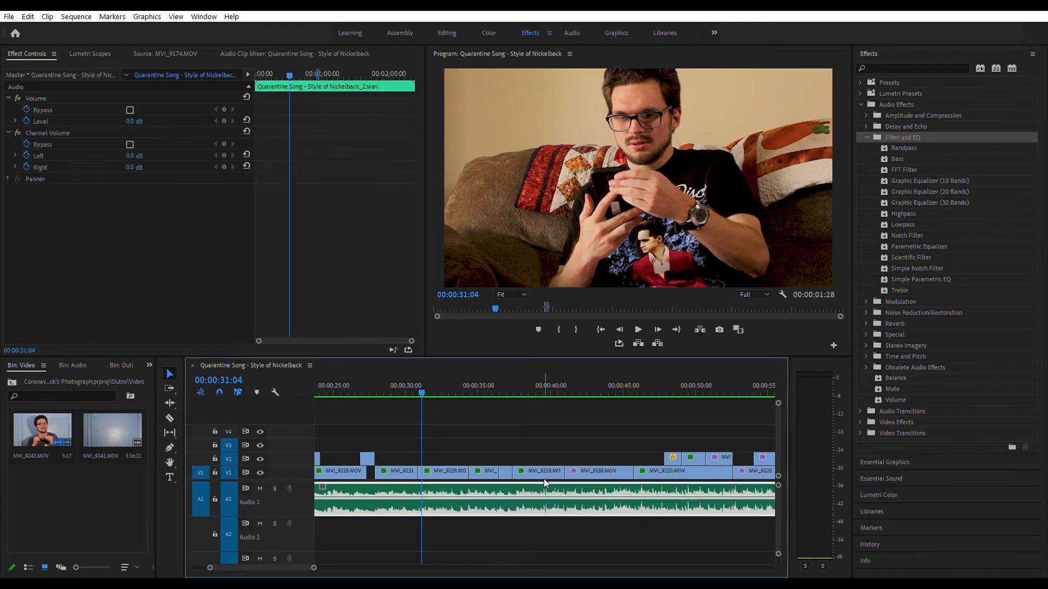
double_click(913, 188)
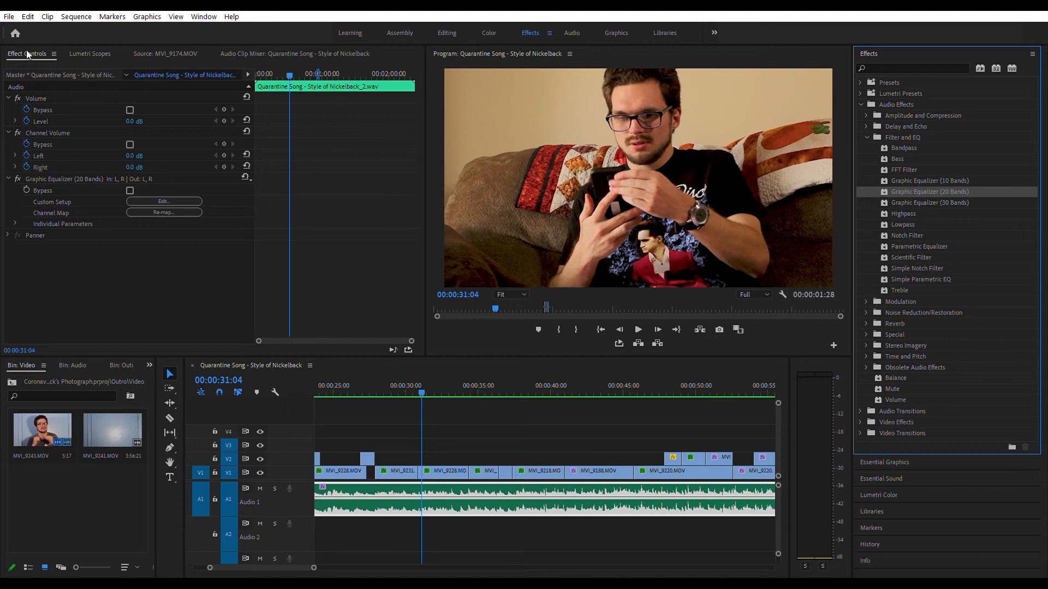
Step: Delete the equalizer from the song clip and reapply Graphic Equalizer (20 Bands) by dropping it onto the clip
left_click(83, 168)
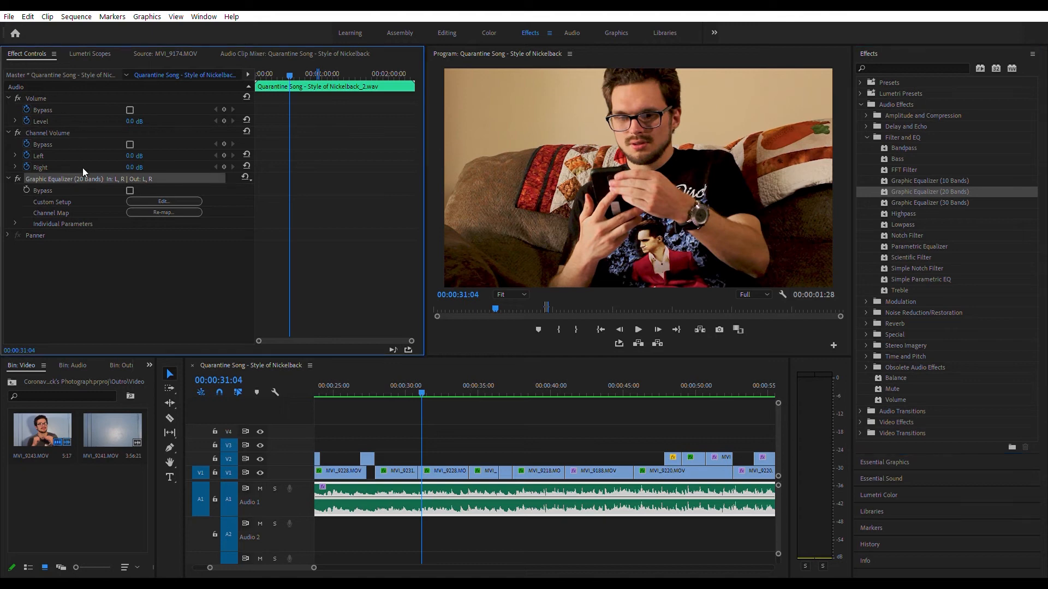
key("Delete")
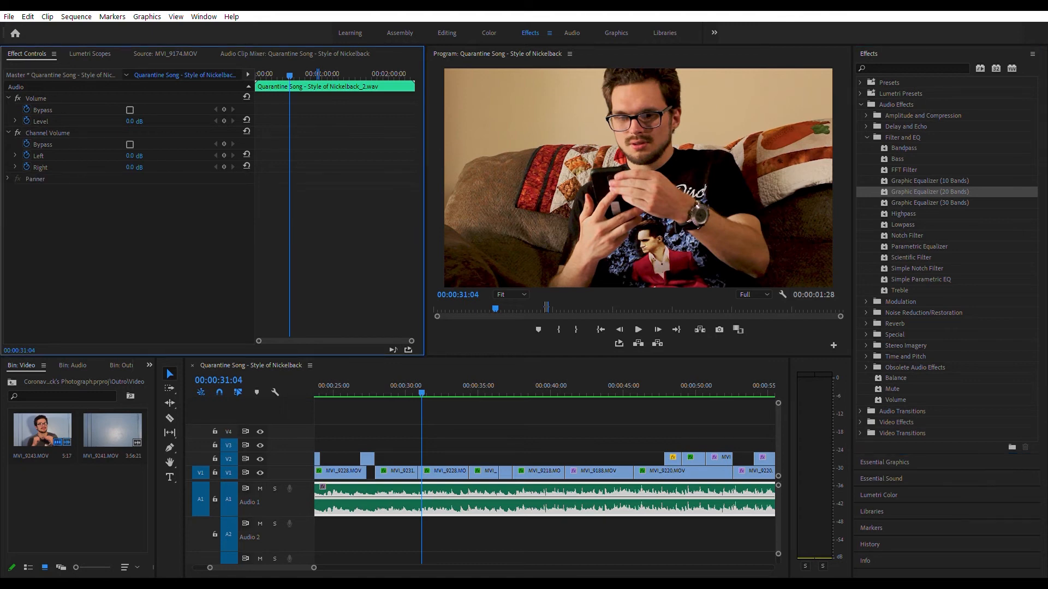
left_click_drag(904, 191, 520, 488)
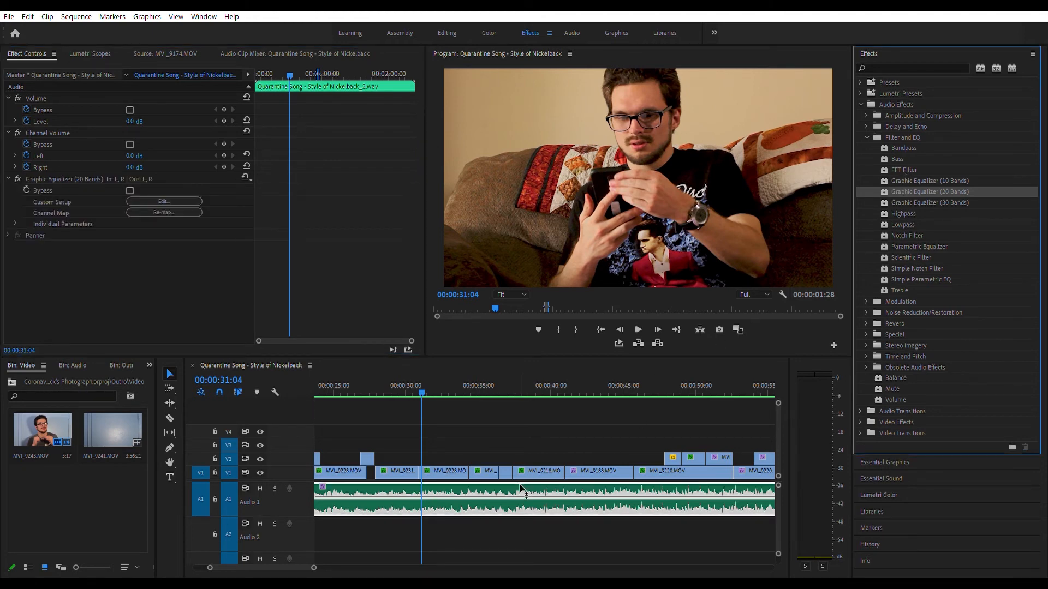
left_click(71, 167)
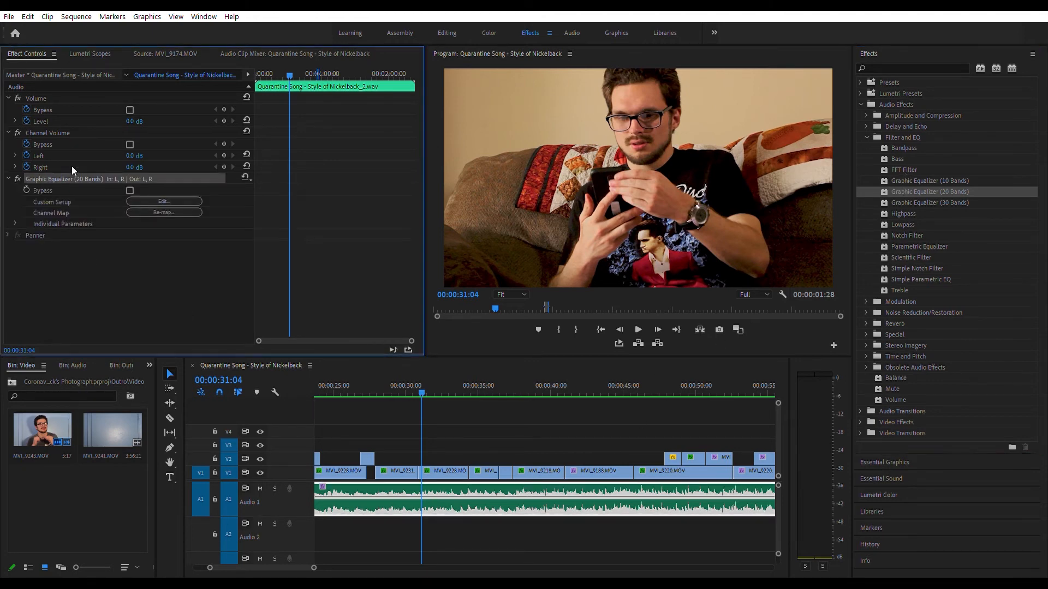
Step: Delete the Graphic Equalizer (20 Bands) from the song clip and collapse the audio effects folders
key("Delete")
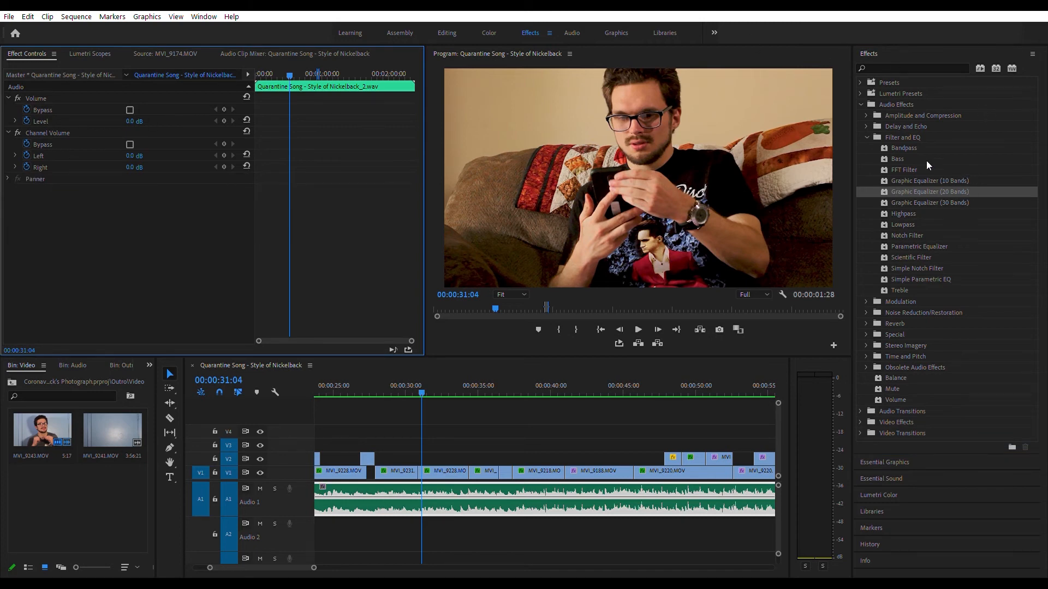
left_click(867, 136)
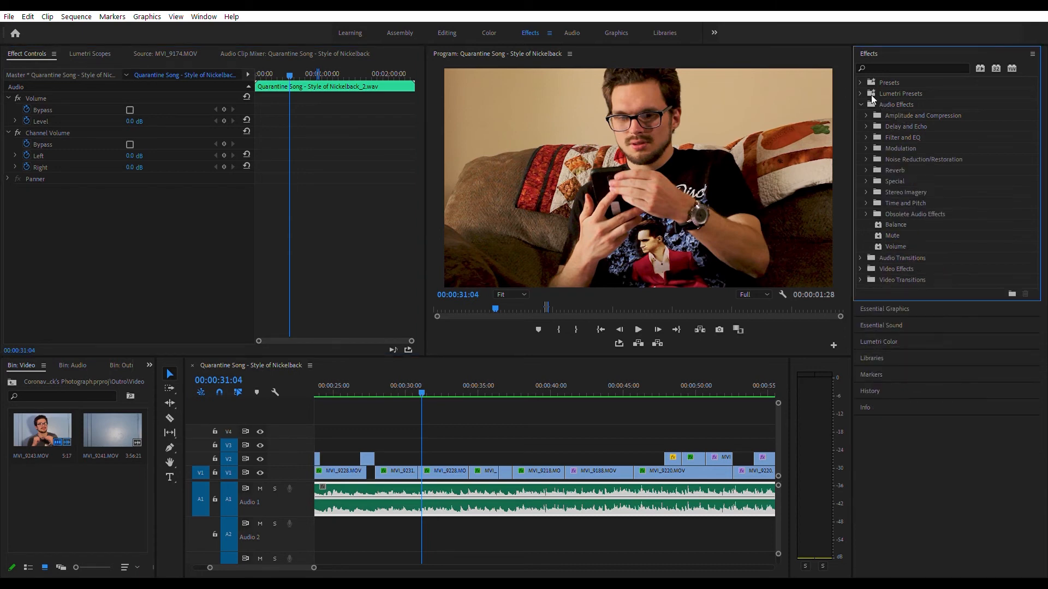
left_click(860, 103)
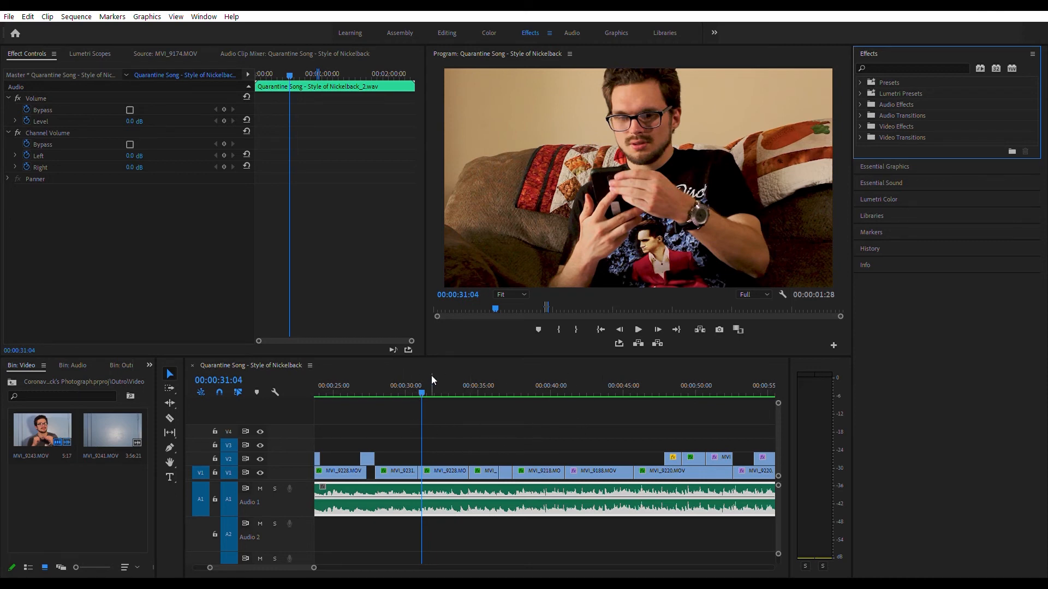
Step: Zoom out the timeline and scrub and play through the sequence to review the edit
left_click_drag(414, 378, 126, 392)
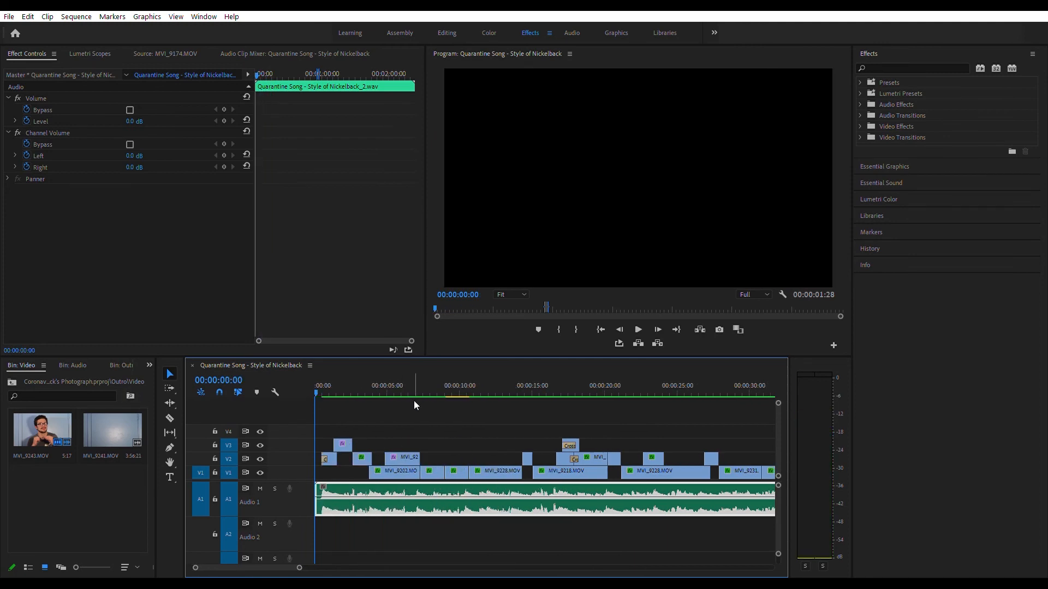
key("minus")
key("minus")
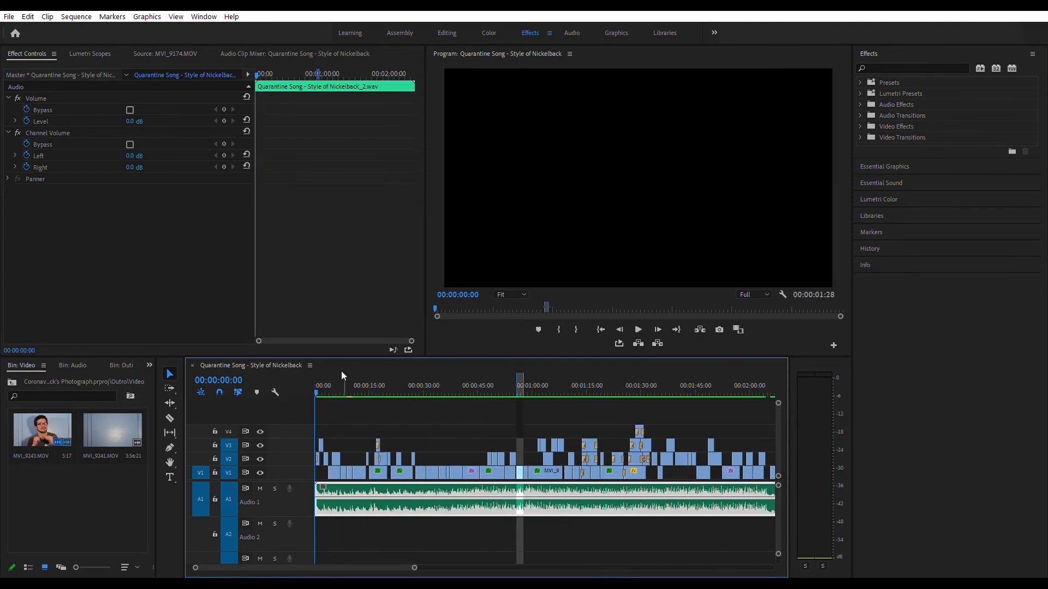
left_click_drag(316, 382, 591, 366)
scroll(594, 367, "down", 3)
scroll(596, 367, "down", 6)
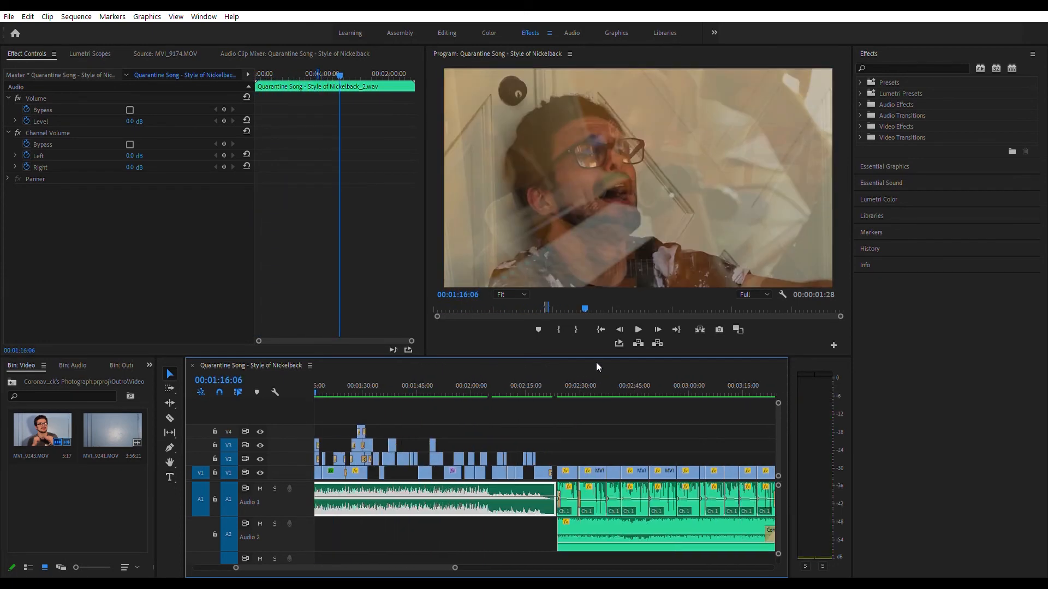
scroll(438, 428, "up", 9)
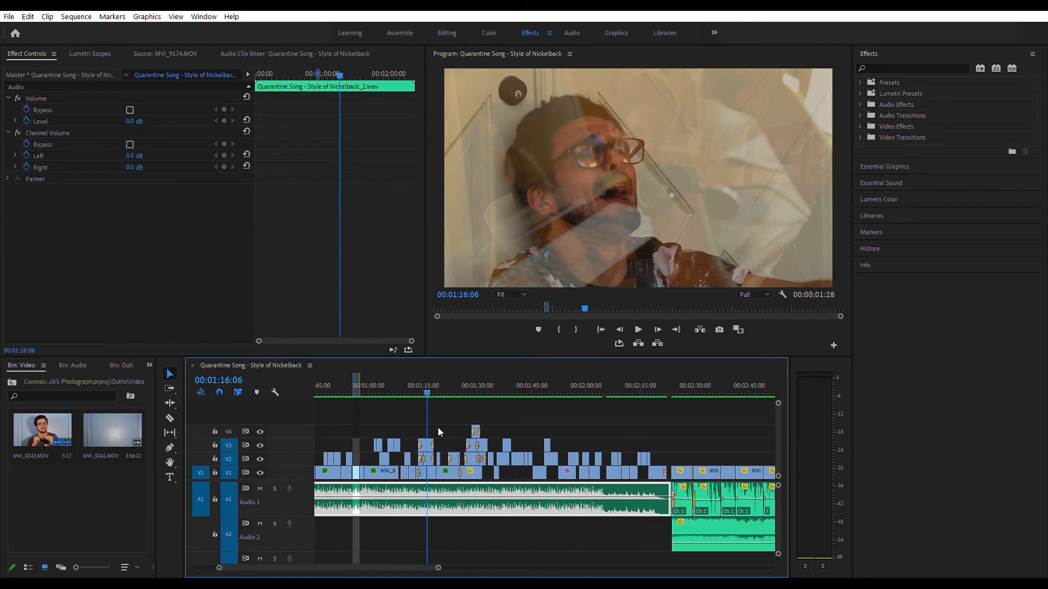
left_click_drag(382, 375, 357, 369)
left_click_drag(378, 369, 430, 371)
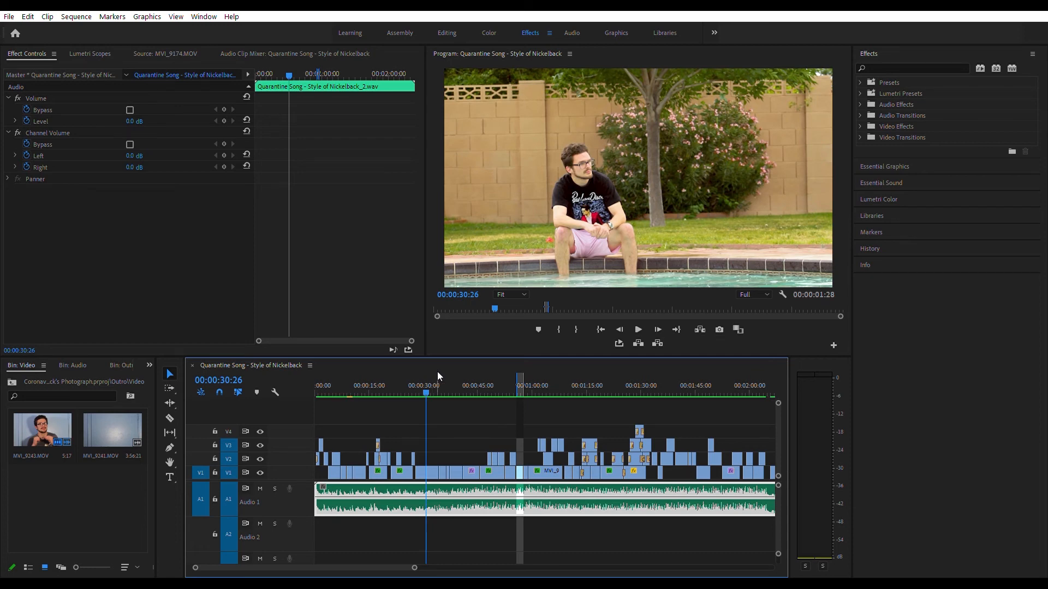
left_click_drag(443, 374, 454, 374)
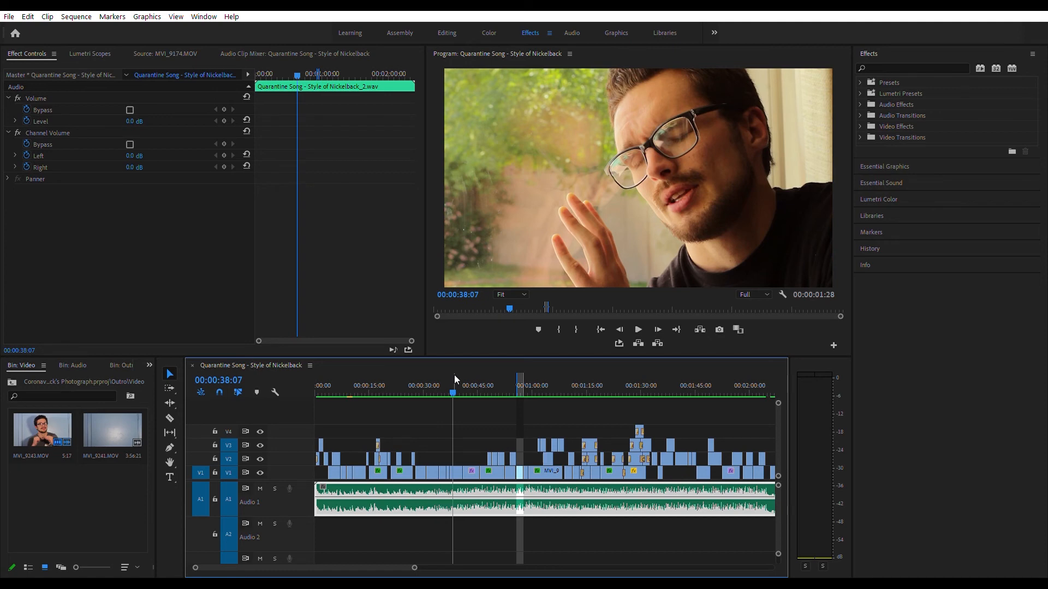
left_click_drag(479, 378, 349, 375)
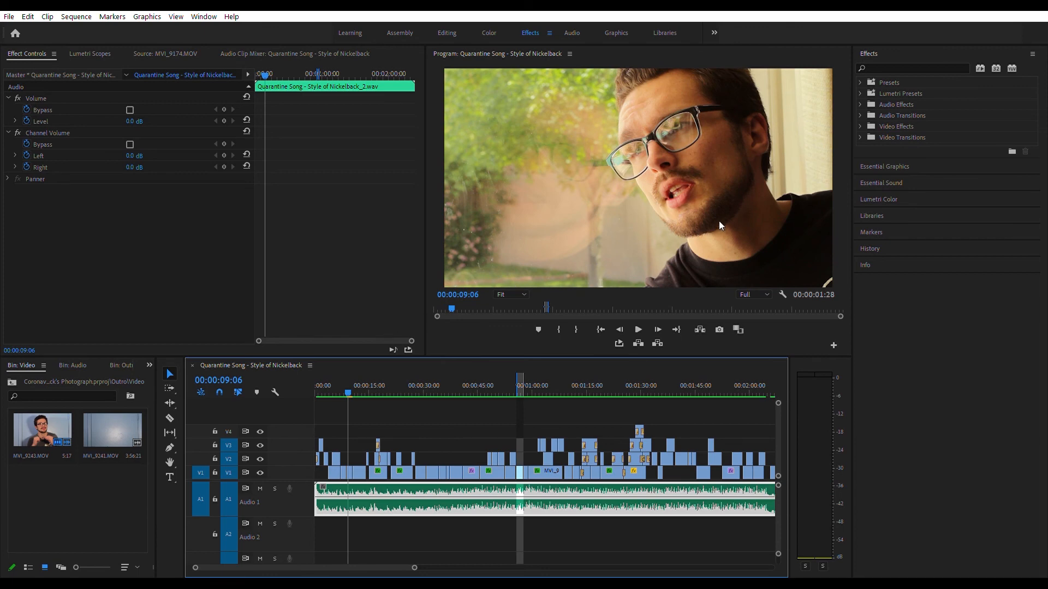
left_click(638, 330)
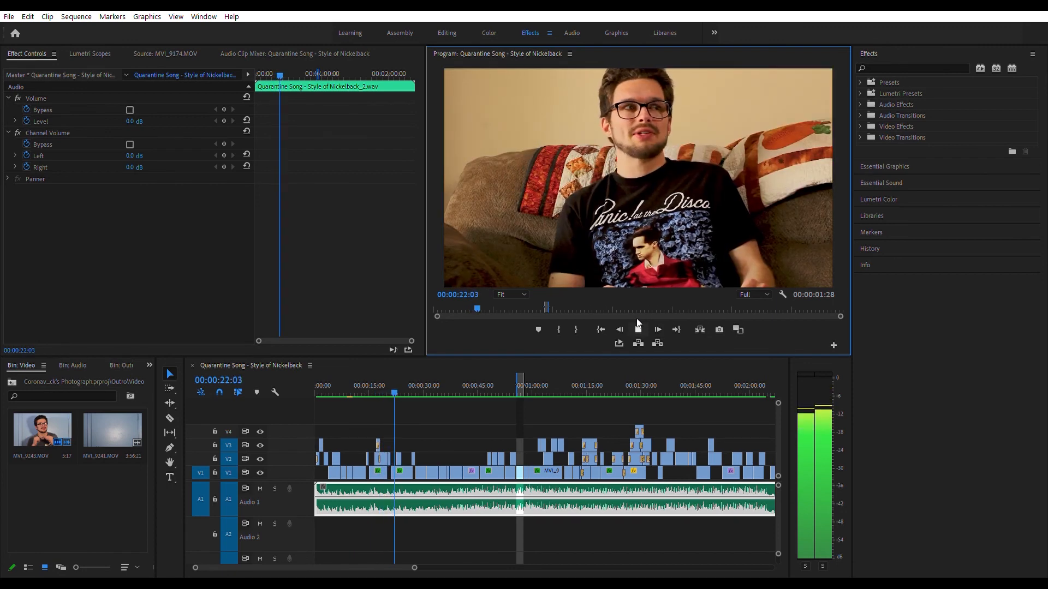
left_click(637, 323)
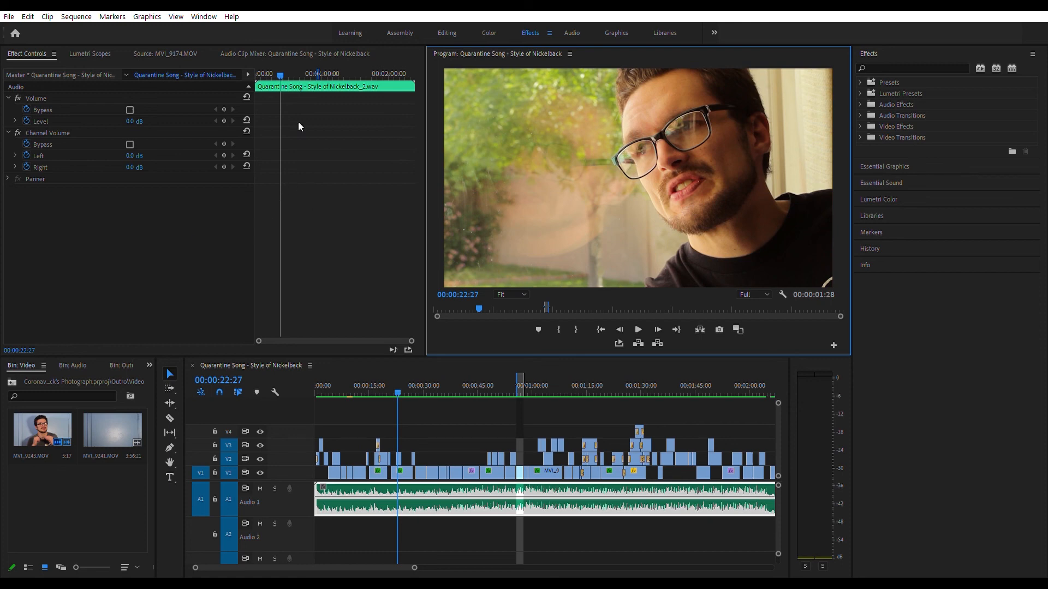
Step: Switch to the Editing workspace
left_click(102, 54)
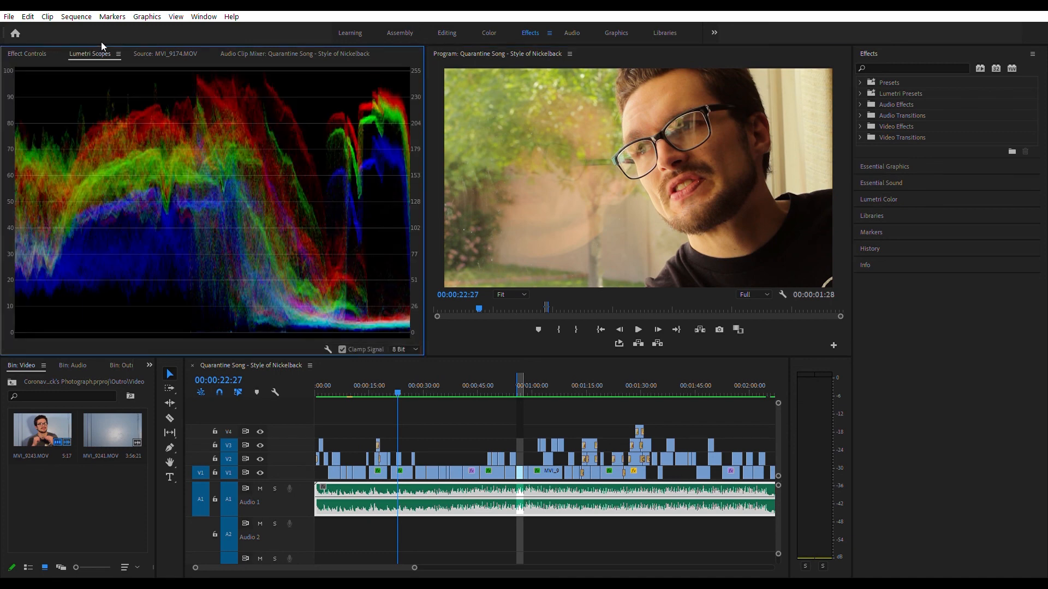
left_click(170, 50)
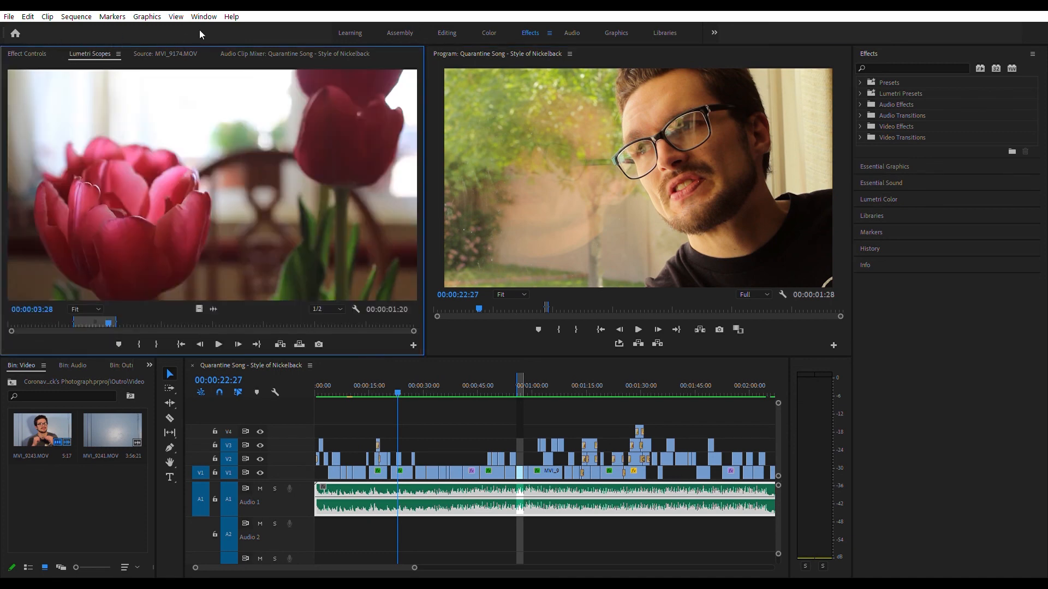
left_click(447, 31)
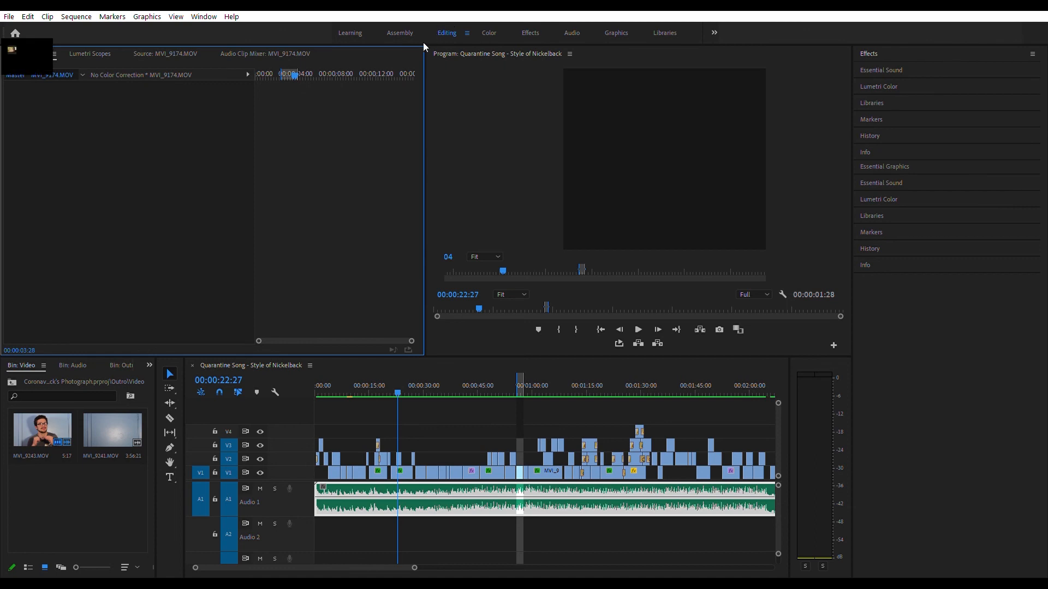